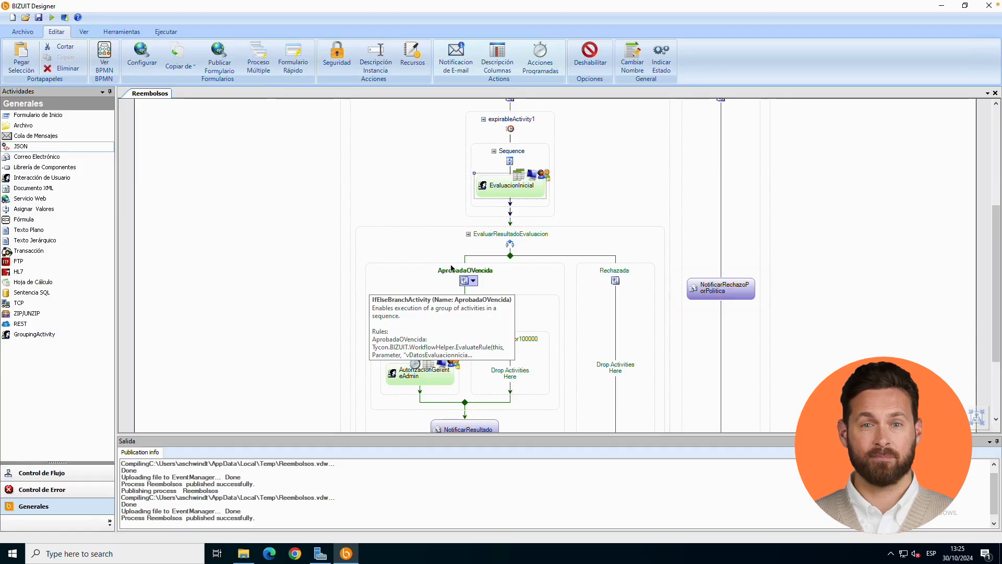
# Open the configuration of the NotificarRechazoPorPolitica email activity and set its SMTP host to smtp.gmail.com.
pyautogui.click(626, 233)
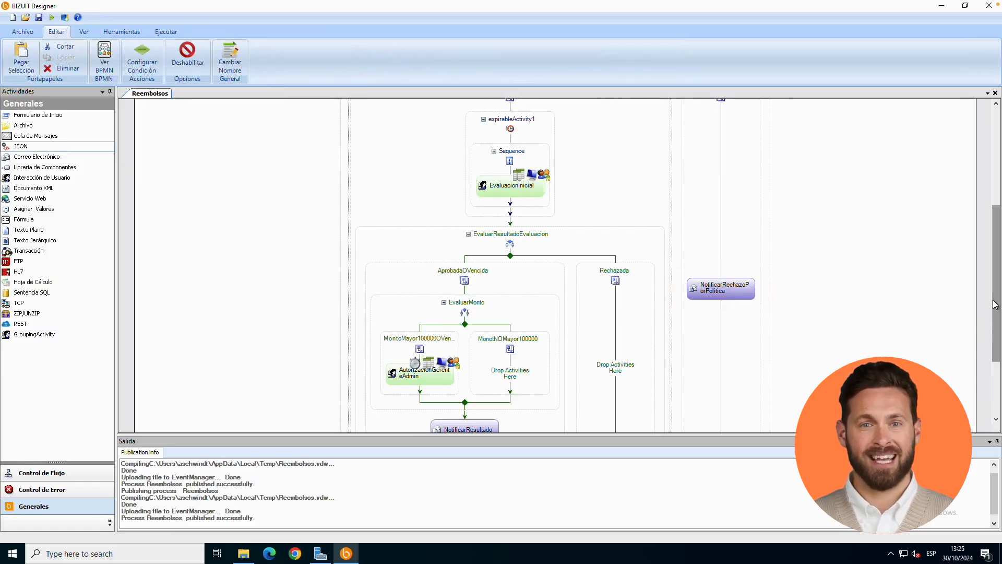
pyautogui.scroll(1, 992, 308)
pyautogui.doubleClick(747, 320)
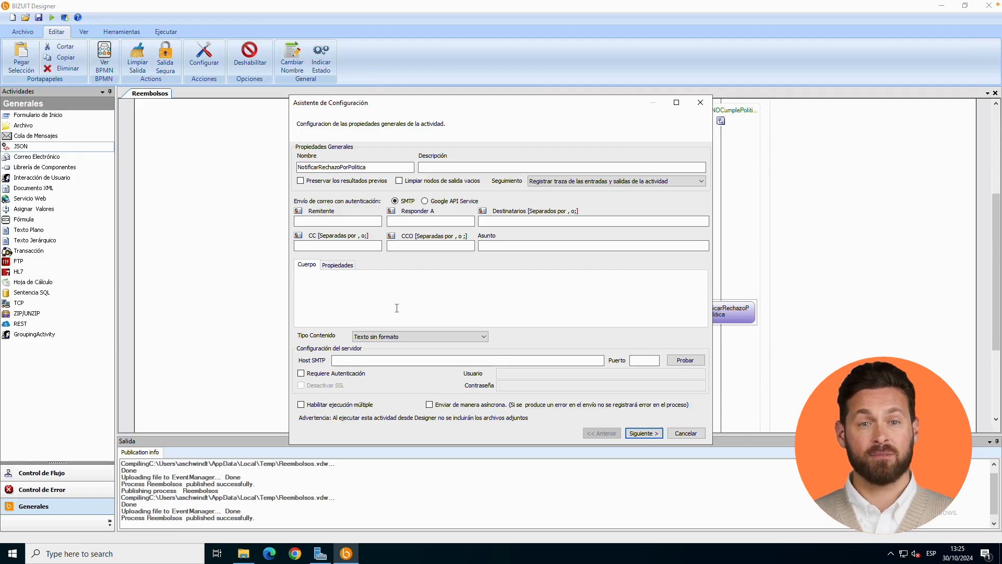
pyautogui.click(348, 361)
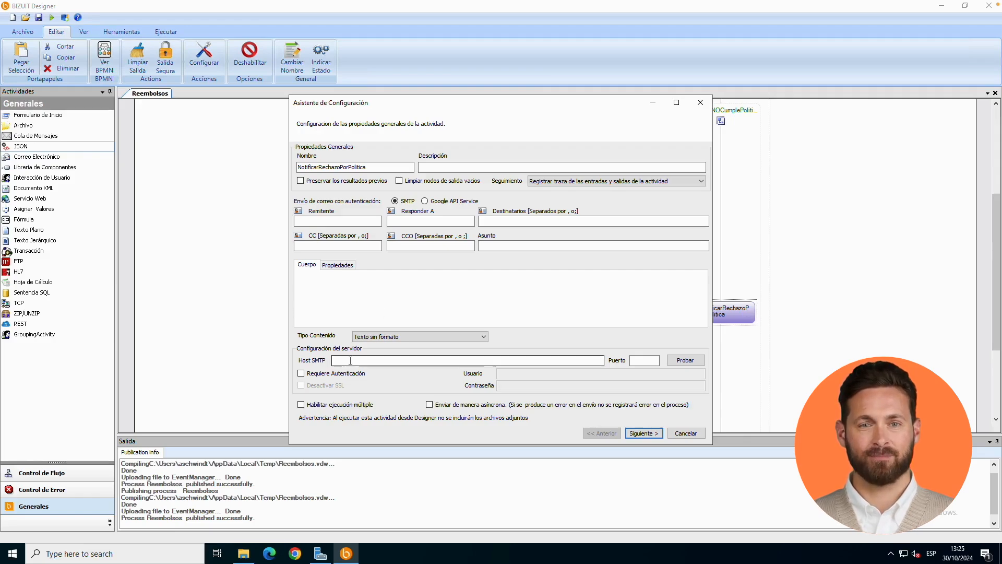
pyautogui.write('smtp-gmail.com')
pyautogui.click(348, 361)
pyautogui.press('BackSpace')
pyautogui.write('.')
# Enable Requiere Autenticación for the mail server and enter the account's user e-mail and password.
pyautogui.click(301, 373)
pyautogui.click(554, 376)
pyautogui.press('Tab')
pyautogui.write('************')
# Copy the authentication user's e-mail address into the Remitente field.
pyautogui.doubleClick(554, 376)
pyautogui.hotkey('ctrl', 'c')
pyautogui.click(360, 221)
pyautogui.hotkey('ctrl', 'v')
# Set the SMTP port to 587, test the mail server settings and close the test message.
pyautogui.click(644, 360)
pyautogui.write('587')
pyautogui.click(695, 360)
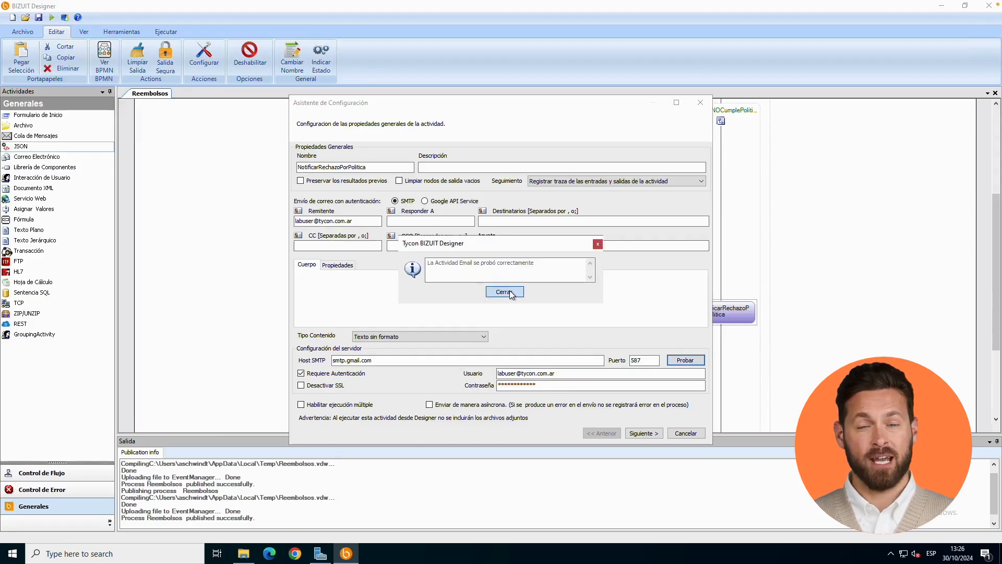
pyautogui.click(504, 291)
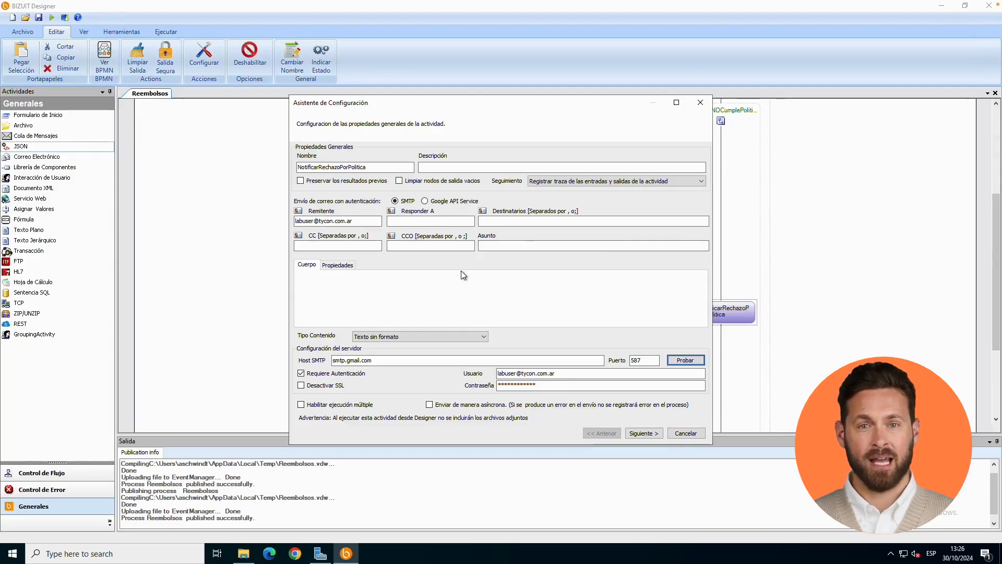
# Enter the recipient's e-mail address in Destinatarios and set the subject to "Solicitud Rechazada".
pyautogui.click(492, 220)
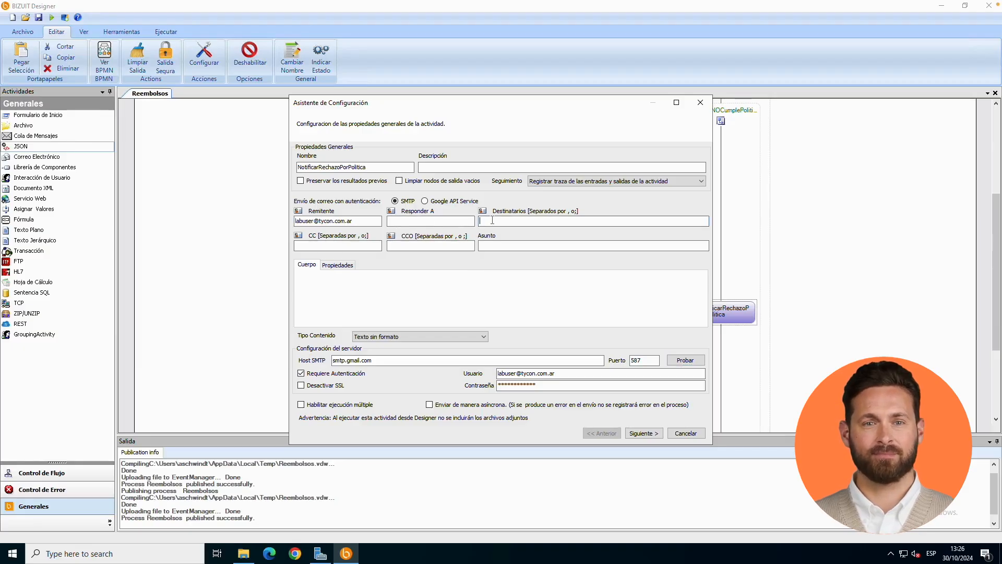
pyautogui.press('Tab')
pyautogui.press('Tab')
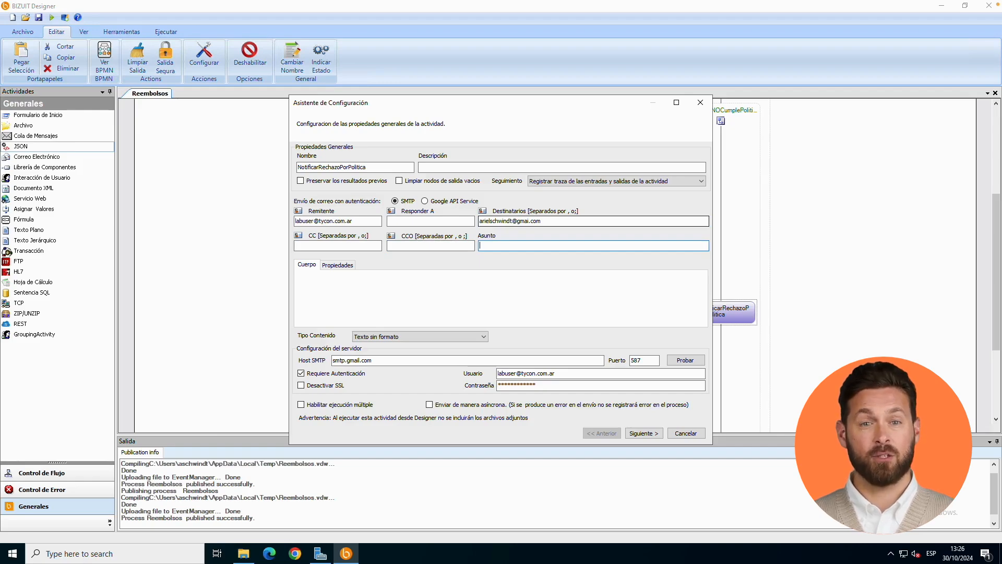
pyautogui.write('Solicitud Rechazada')
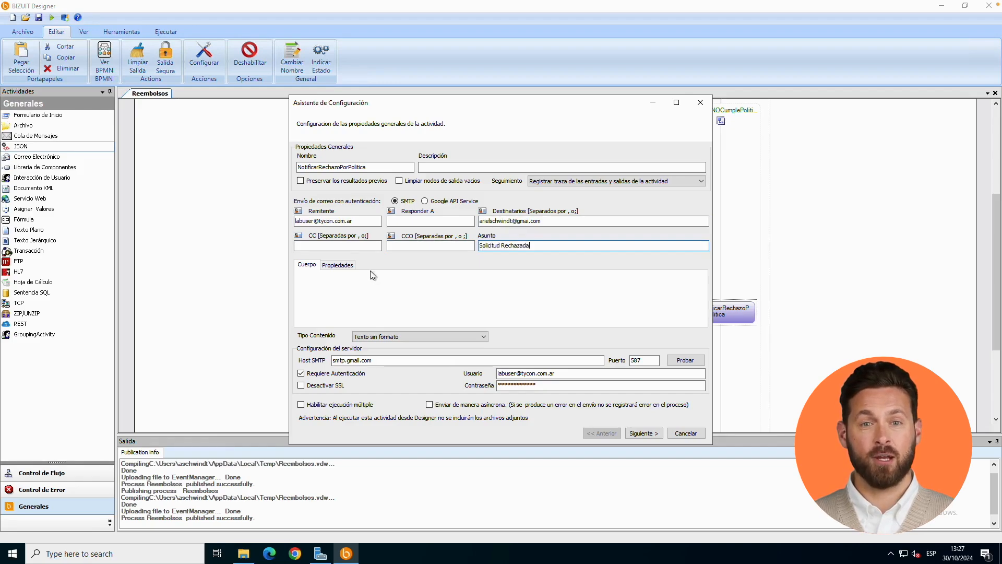
# Add two email properties named Monto and Fecha, without default values.
pyautogui.click(340, 266)
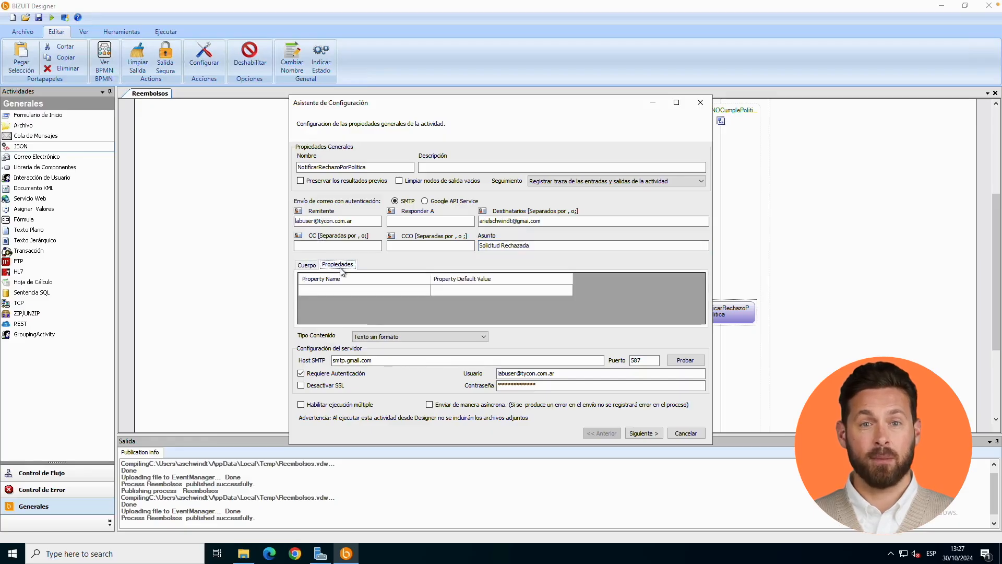
pyautogui.click(373, 293)
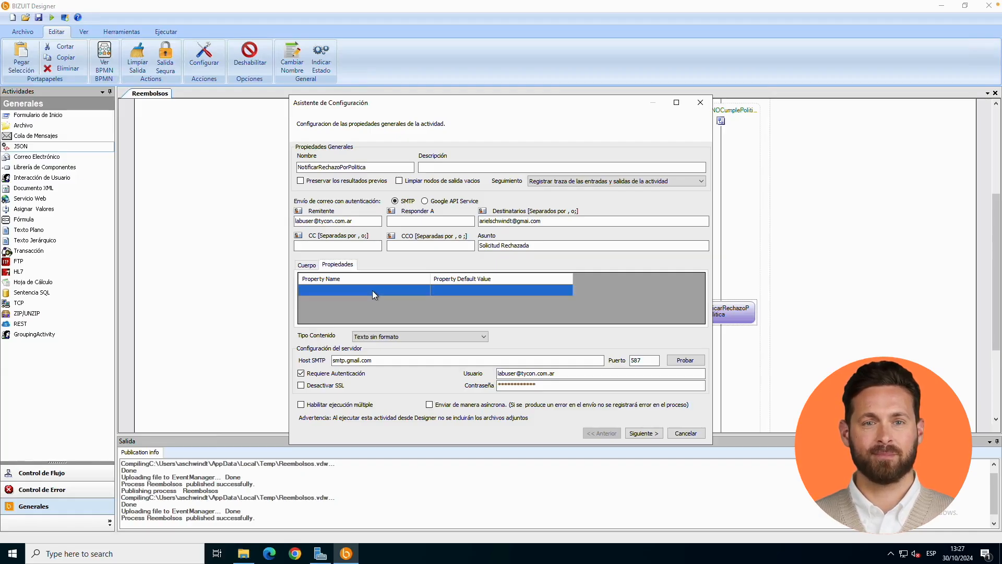
pyautogui.write('Monto')
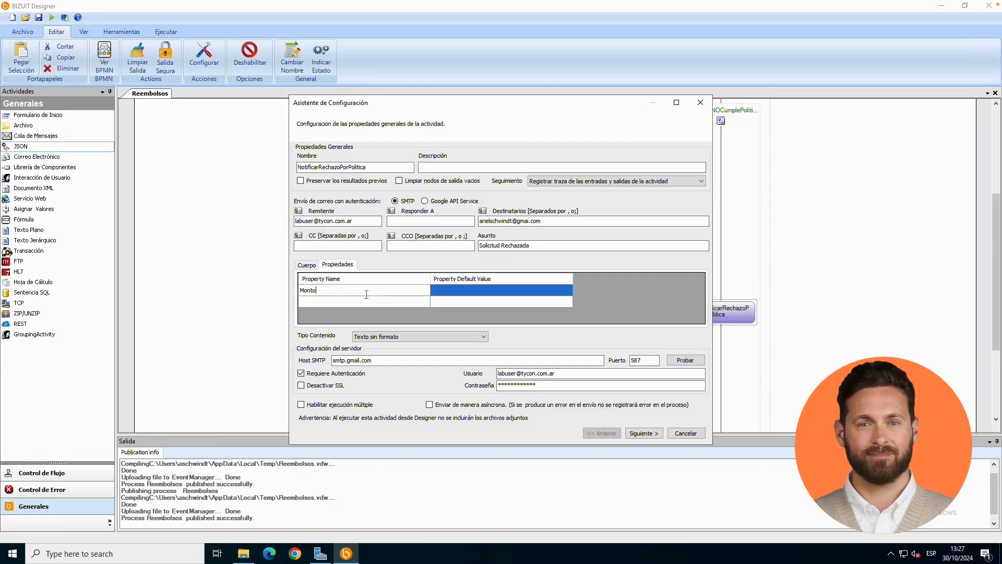
pyautogui.click(359, 301)
pyautogui.write('Fecha')
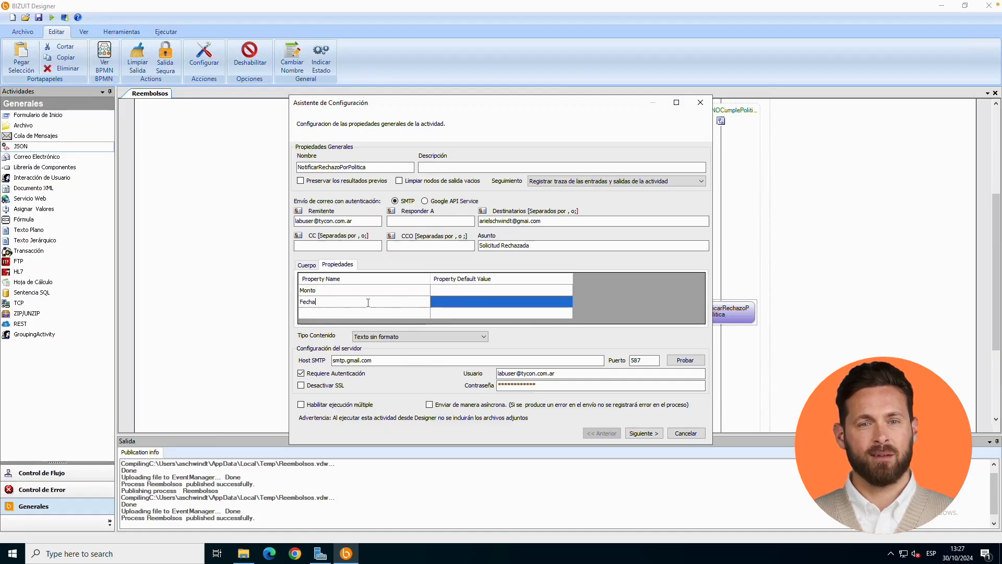
# Begin the email body with "La solicitud con el monto" followed by the inserted Monto property.
pyautogui.click(312, 267)
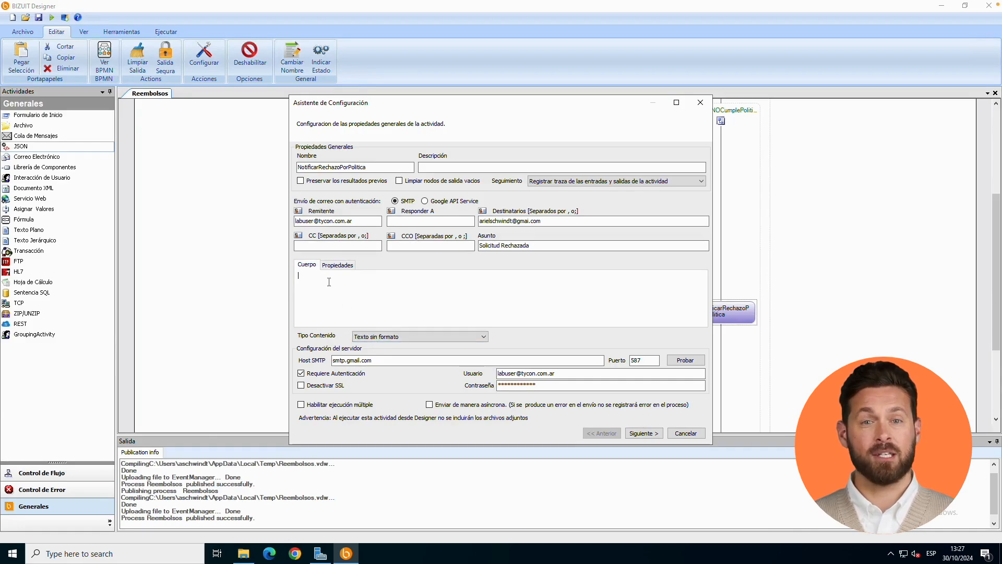
pyautogui.write('L')
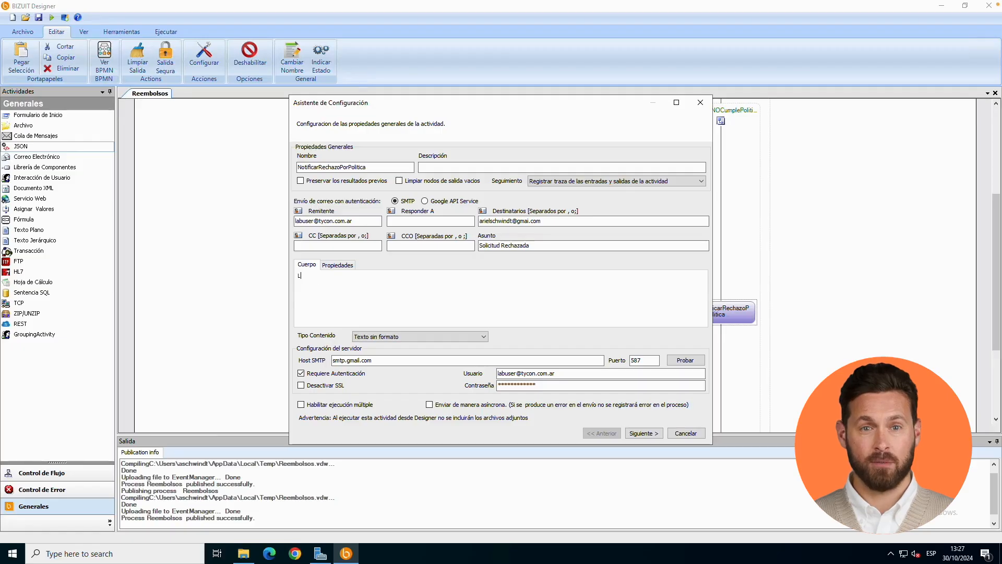
pyautogui.write('a so')
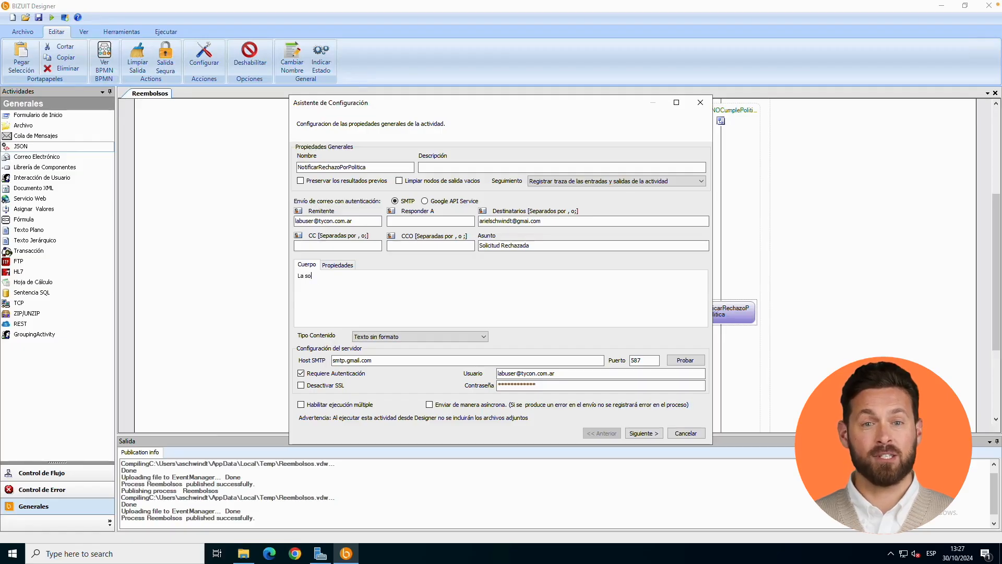
pyautogui.write('licitud')
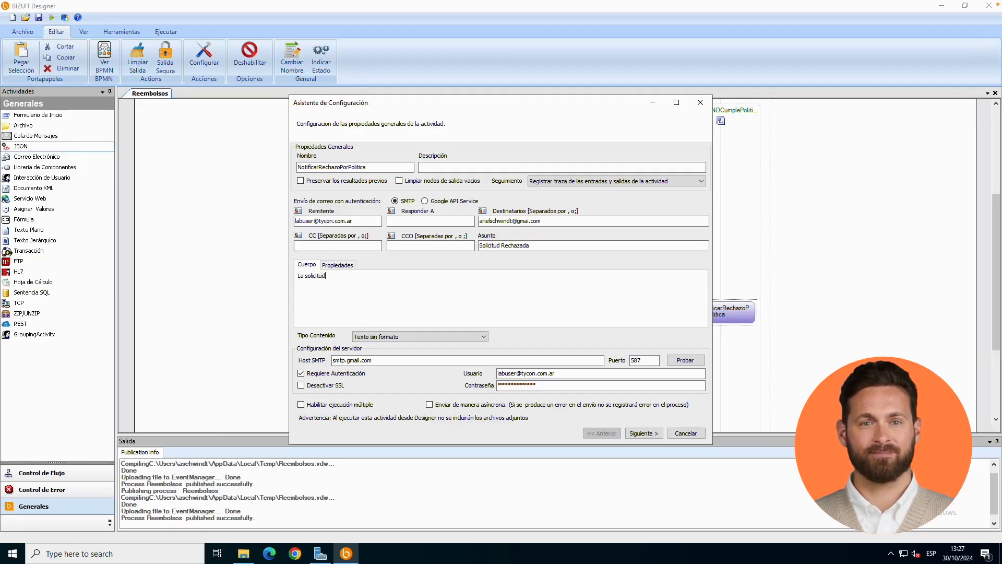
pyautogui.write(' Nro.')
pyautogui.press('BackSpace')
pyautogui.press('BackSpace')
pyautogui.press('BackSpace')
pyautogui.press('BackSpace')
pyautogui.write('con el monto')
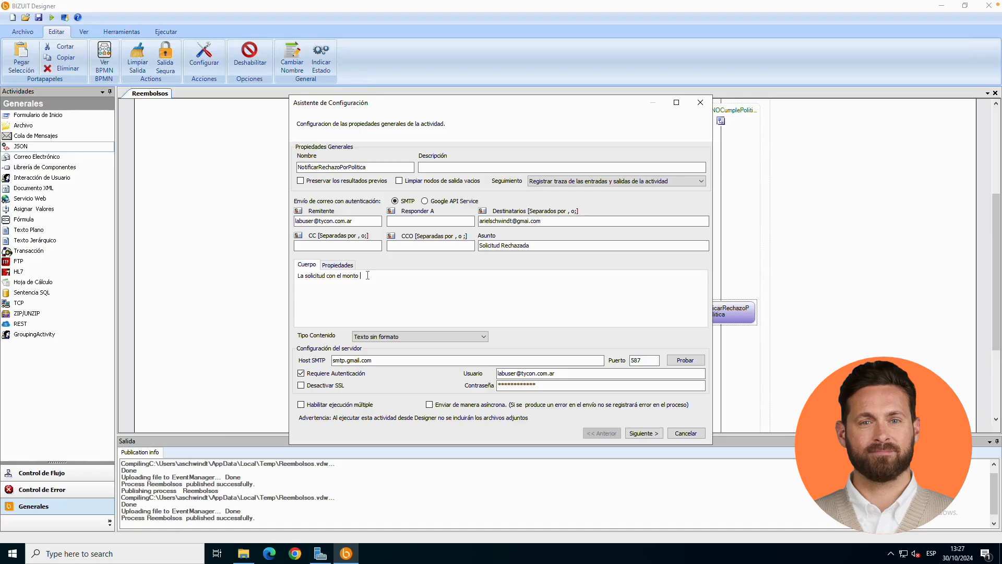
pyautogui.rightClick(366, 276)
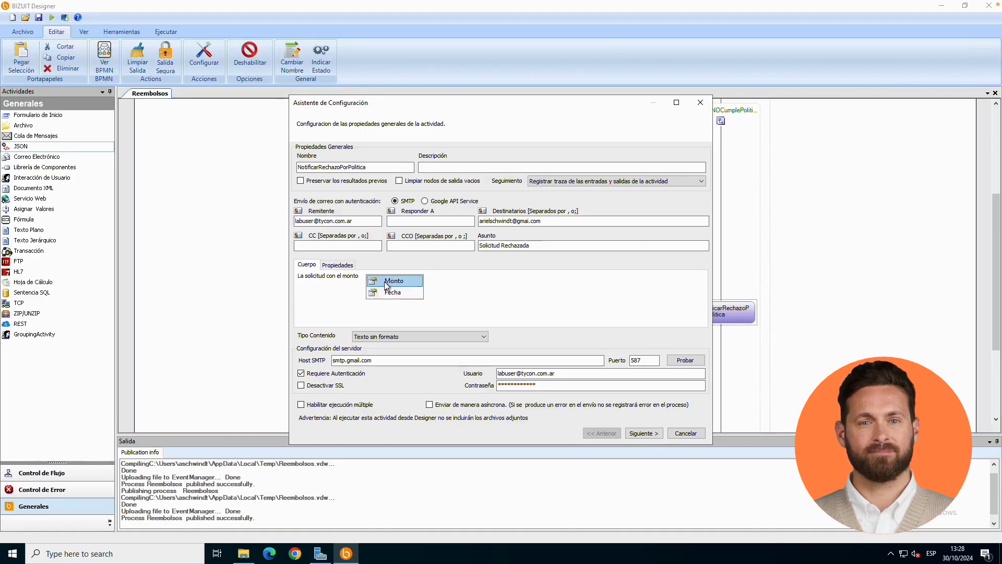
pyautogui.click(387, 282)
# Continue the body with "de la fecha", the Fecha property and "has sido rechazada porque ud. no cumple con las politicas de reembolso de la empresa.".
pyautogui.write('de la fecha')
pyautogui.rightClick(417, 278)
pyautogui.click(436, 295)
pyautogui.write('has d')
pyautogui.press('BackSpace')
pyautogui.write('sido rechazada porque ud. no cumple con las ')
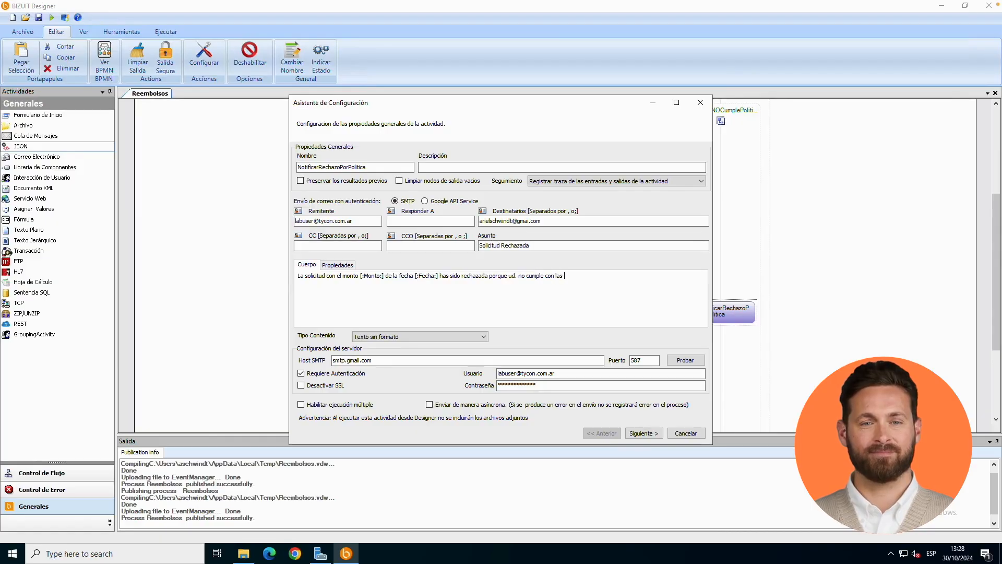
pyautogui.write('politicas de reembolso de la empresa.')
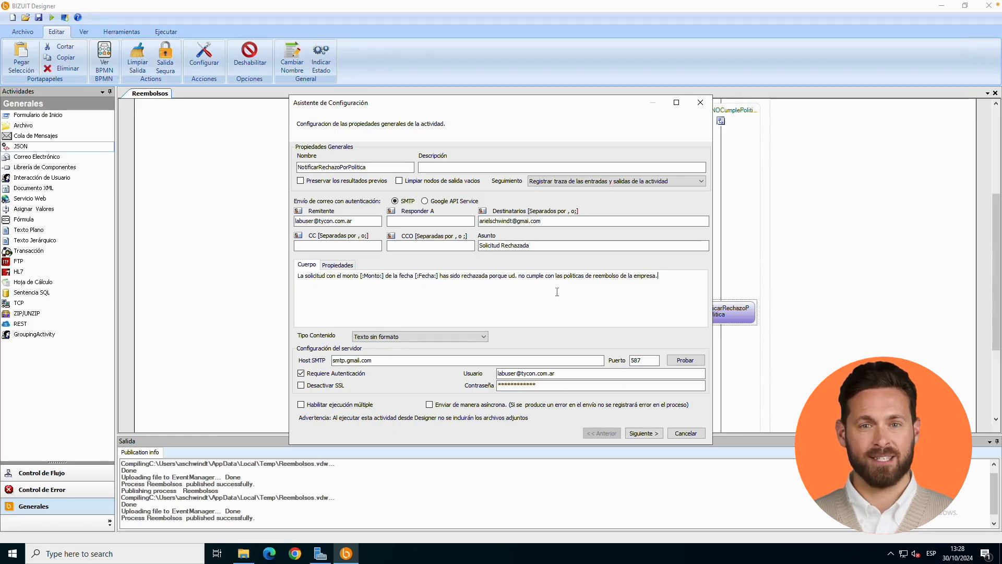
# Copy the complete body message and change the content type to Texto con Formato HTML.
pyautogui.moveTo(663, 280); pyautogui.dragTo(329, 253)
pyautogui.hotkey('ctrl', 'c')
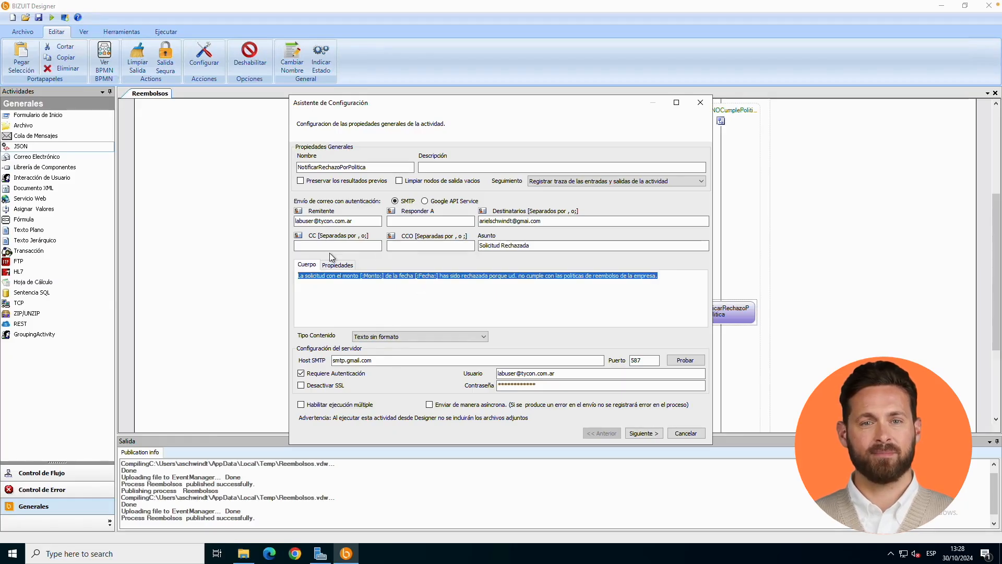
pyautogui.click(402, 338)
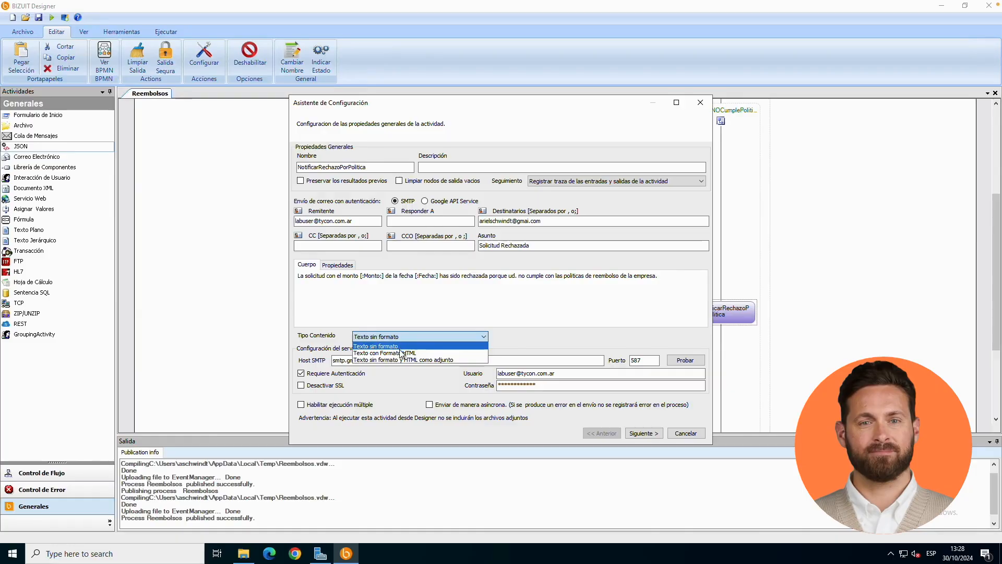
pyautogui.click(401, 352)
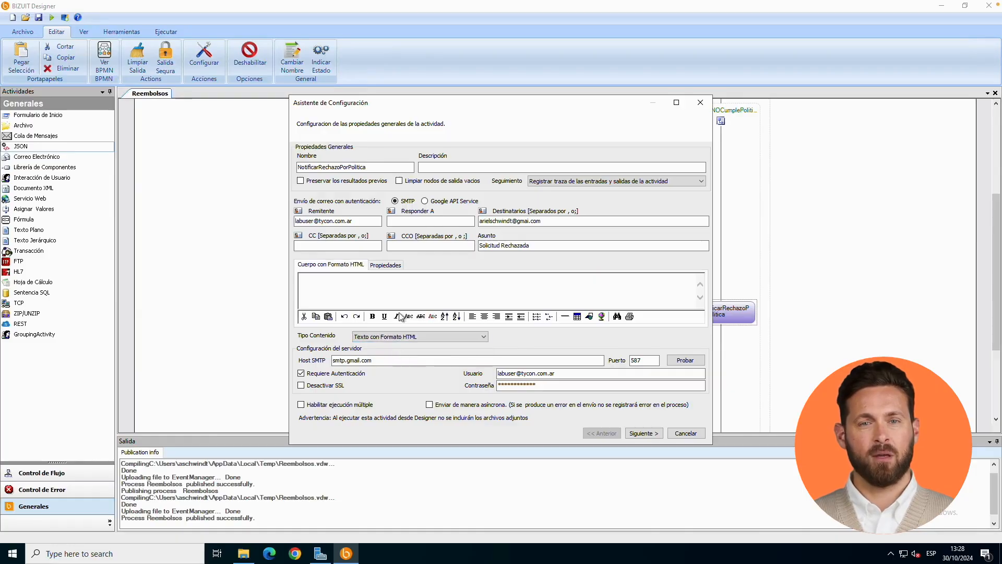
# Load MailTemplate.html from the Desktop into the HTML body and maximize the configuration wizard.
pyautogui.rightClick(401, 291)
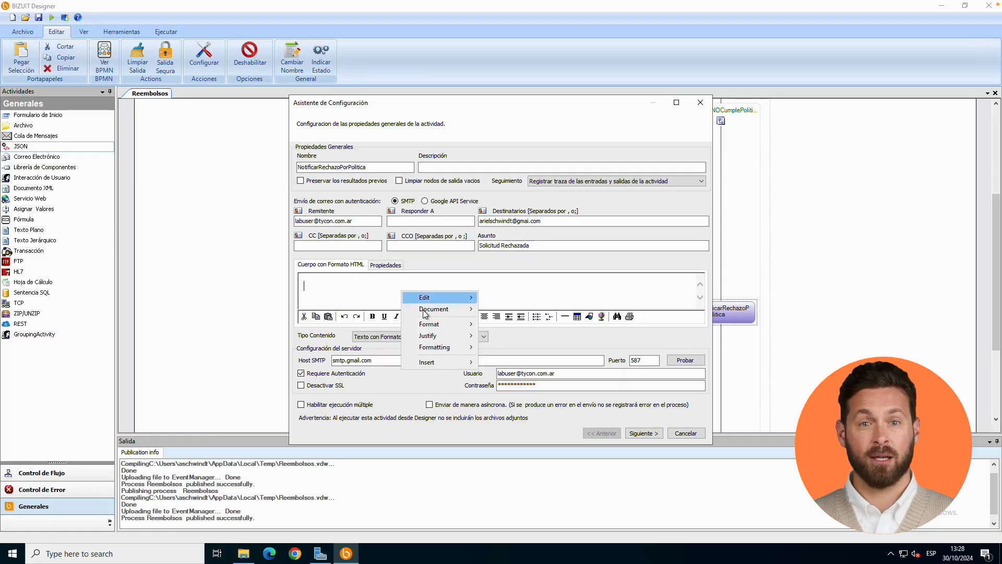
pyautogui.moveTo(425, 312)
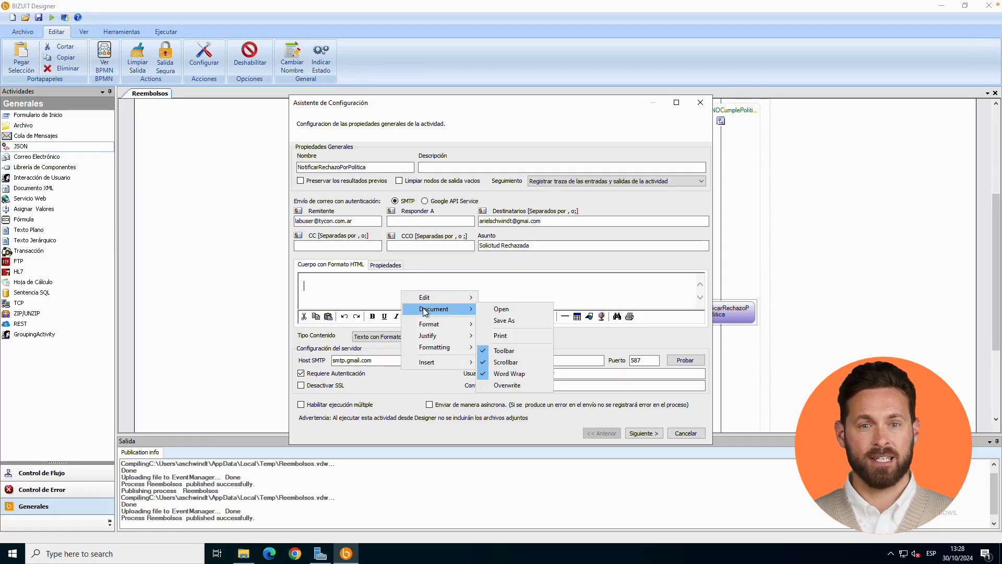
pyautogui.click(502, 313)
pyautogui.click(406, 188)
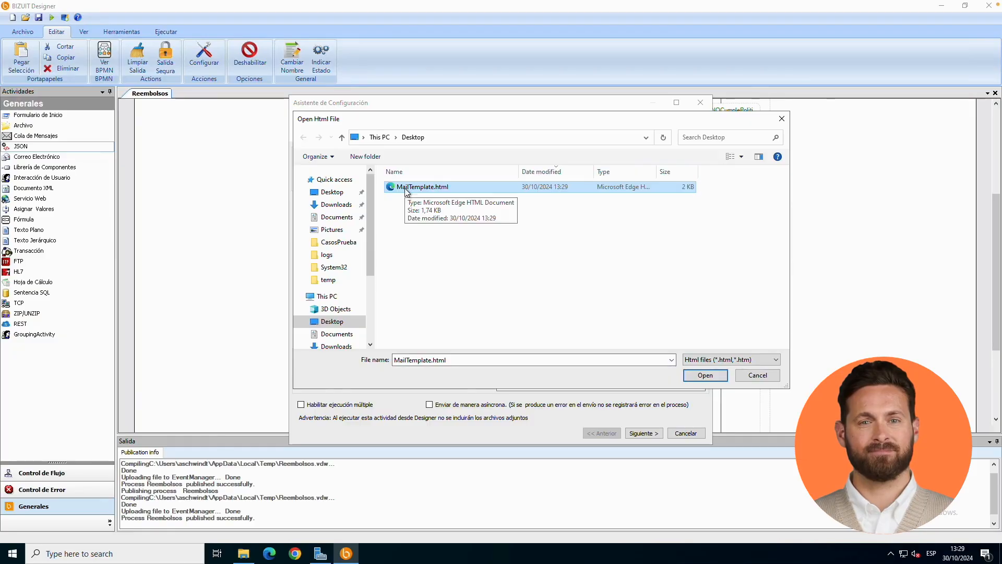
pyautogui.doubleClick(405, 188)
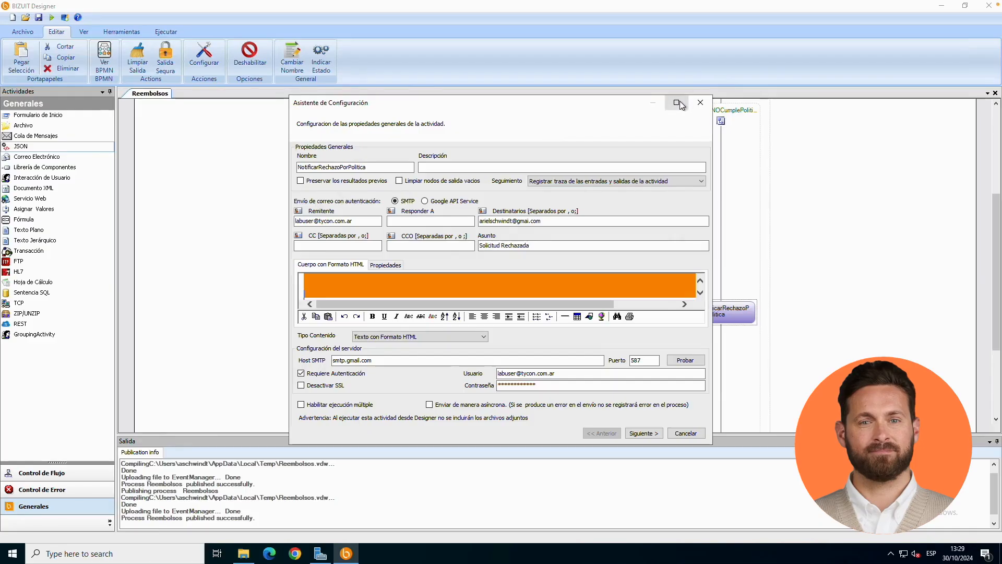
pyautogui.click(676, 103)
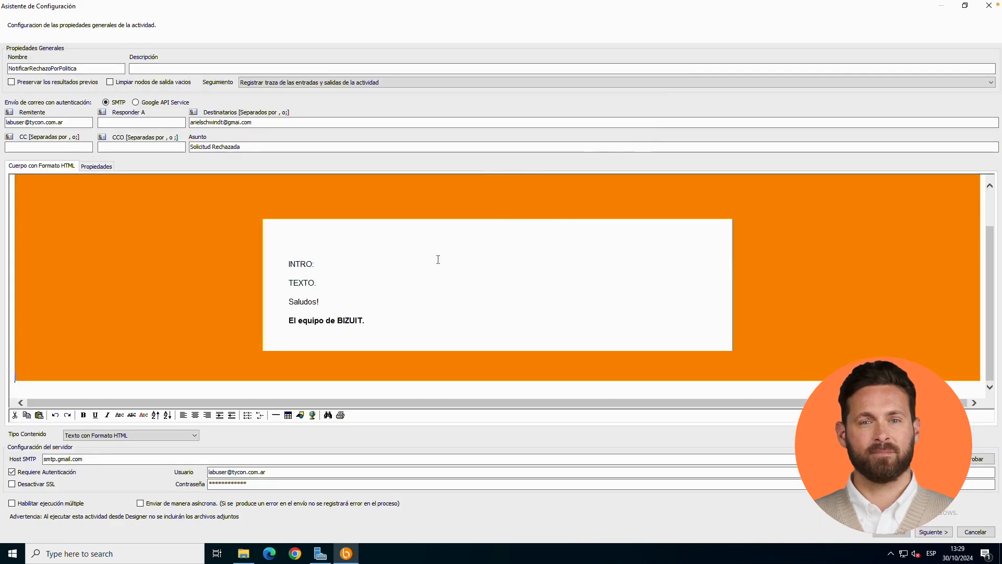
# Replace the template's INTRO placeholder with "Estimado Sr Solicitante", keeping the colon.
pyautogui.scroll(1, 438, 278)
pyautogui.scroll(-1, 441, 274)
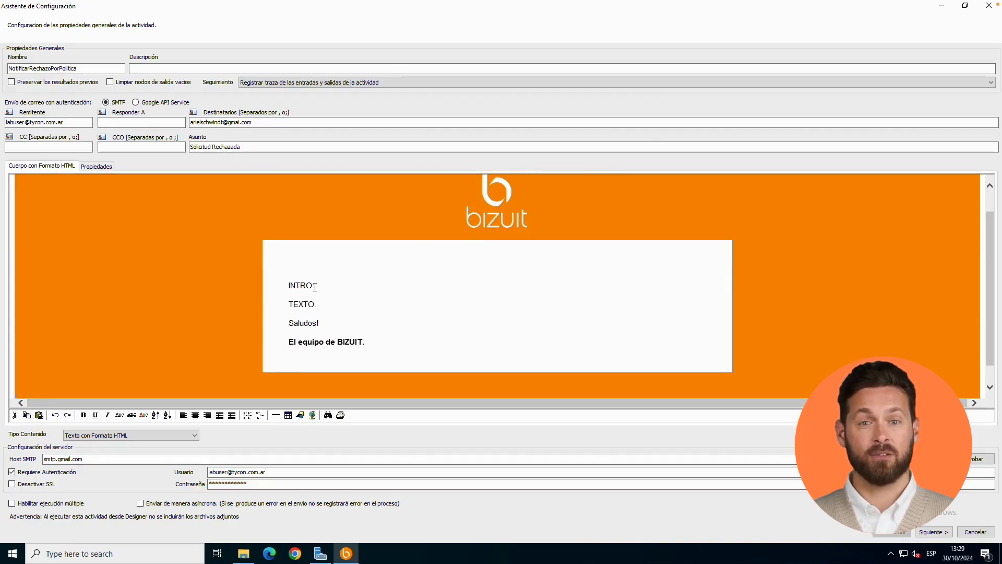
pyautogui.moveTo(314, 285); pyautogui.dragTo(289, 285)
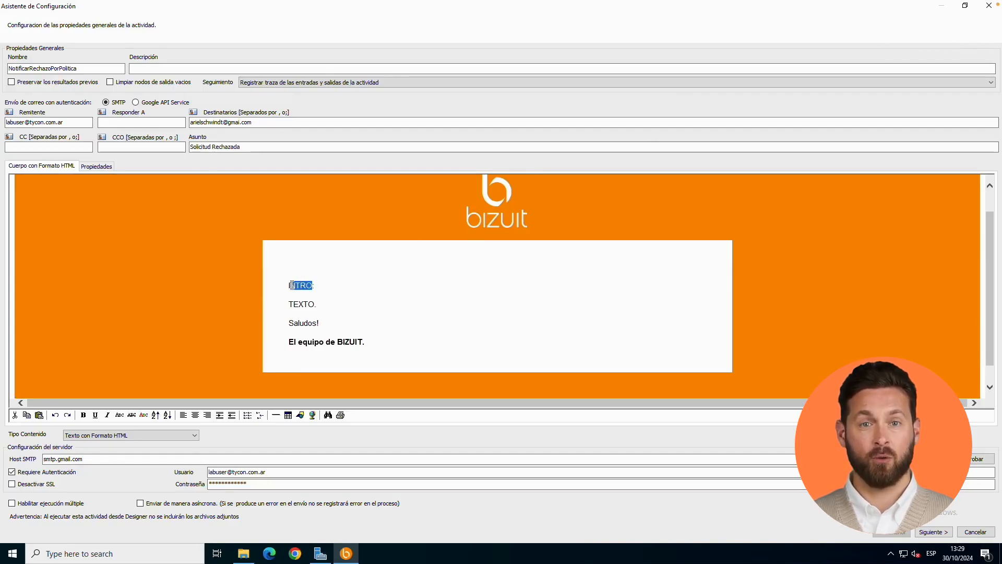
pyautogui.write('Estimad')
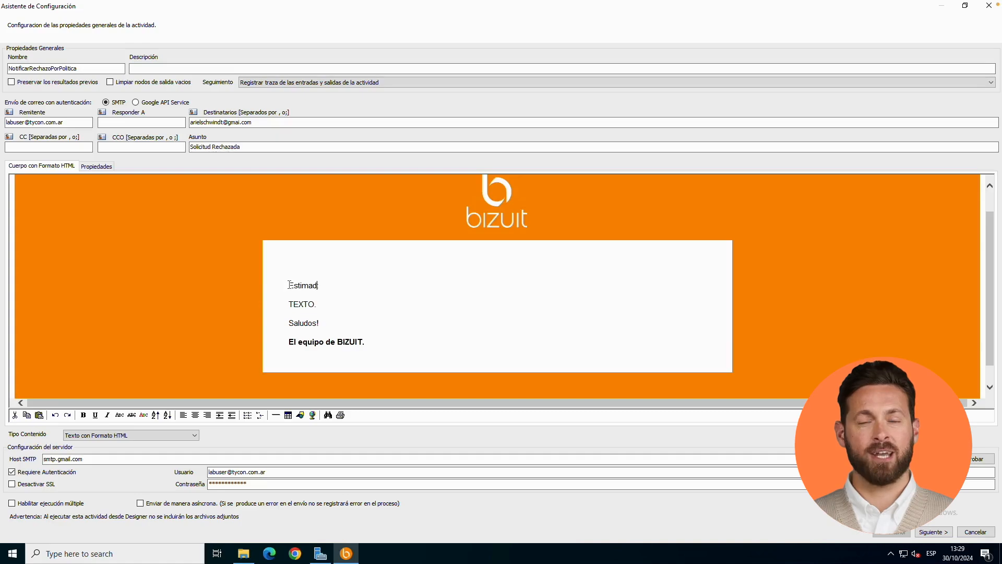
pyautogui.write('o Sr Solicitante:')
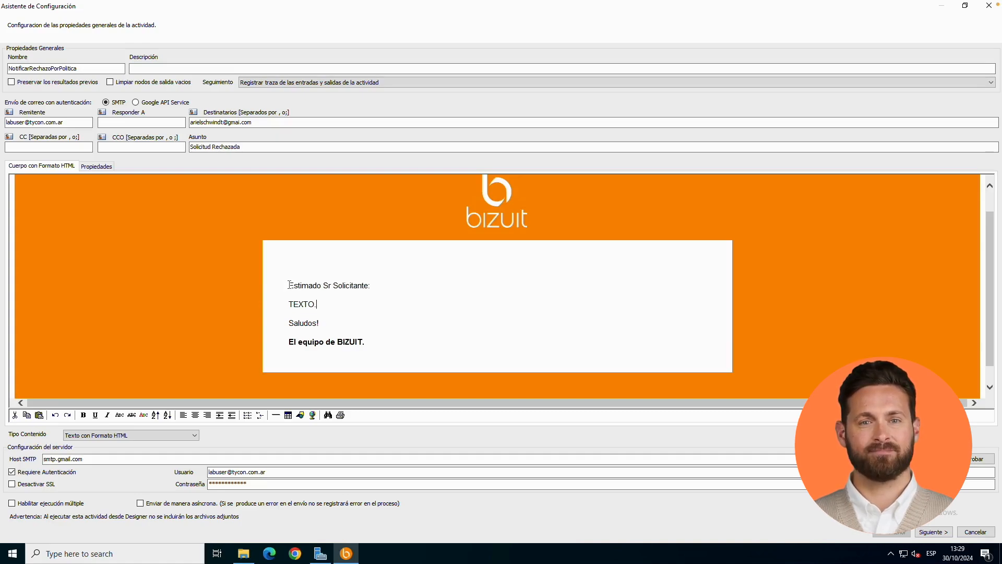
# Replace the template's TEXTO placeholder with the copied rejection message containing the Monto and Fecha properties.
pyautogui.doubleClick(321, 304)
pyautogui.hotkey('ctrl', 'v')
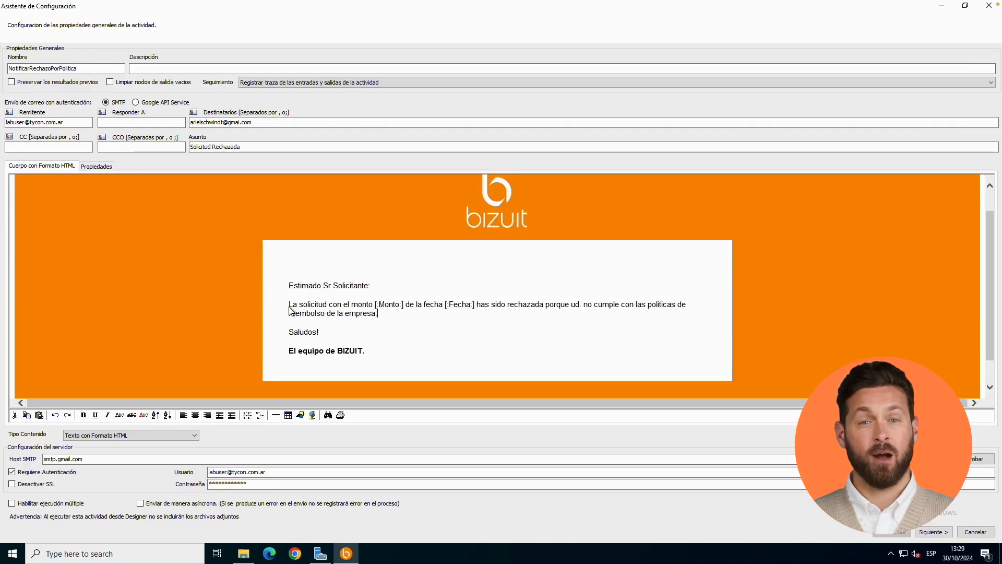
pyautogui.rightClick(400, 315)
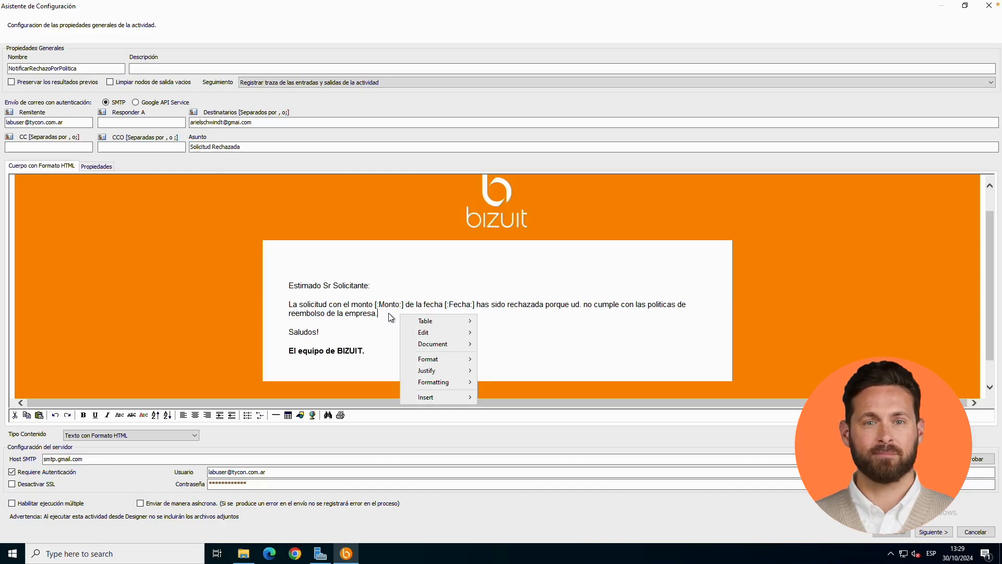
pyautogui.click(389, 308)
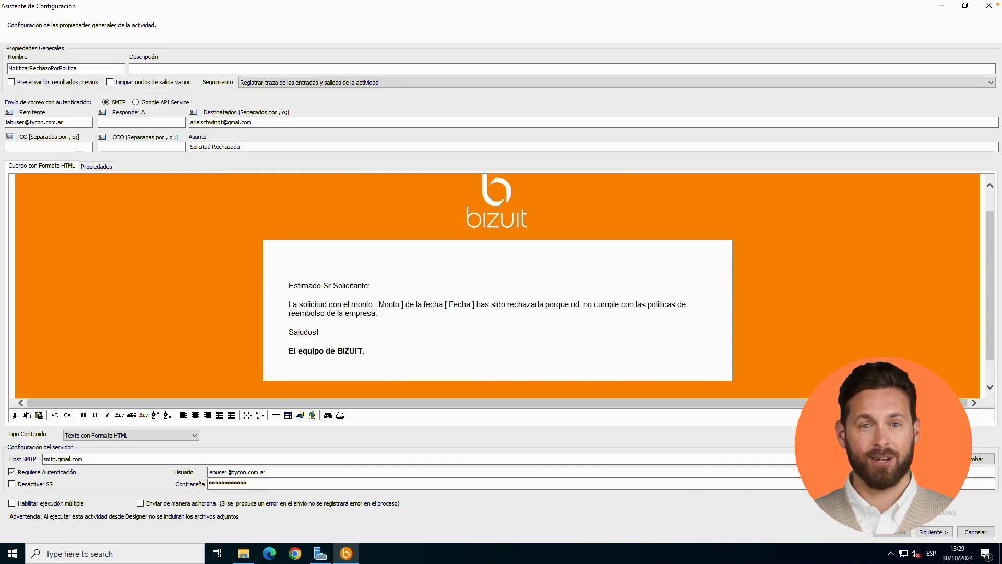
pyautogui.moveTo(374, 306); pyautogui.dragTo(379, 305)
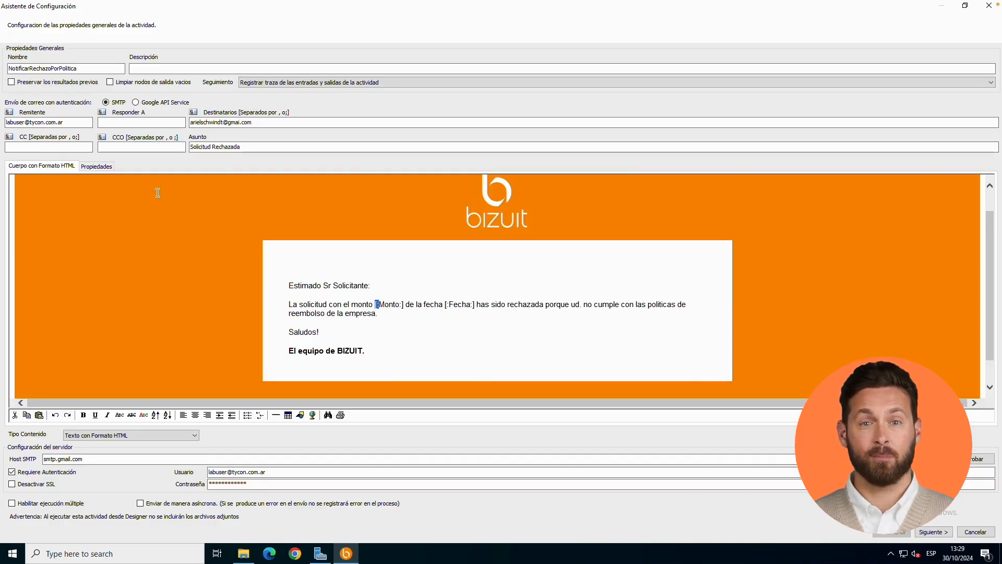
pyautogui.click(92, 165)
pyautogui.click(57, 171)
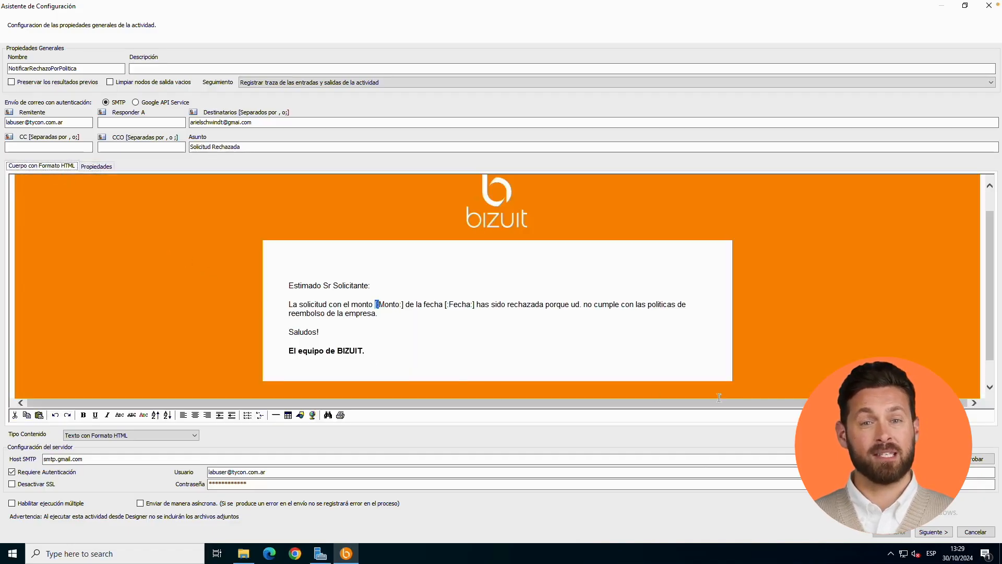
# Select the FechaGasto and MontoGasto parameters as the activity's input data origins and continue to the mappings.
pyautogui.click(931, 532)
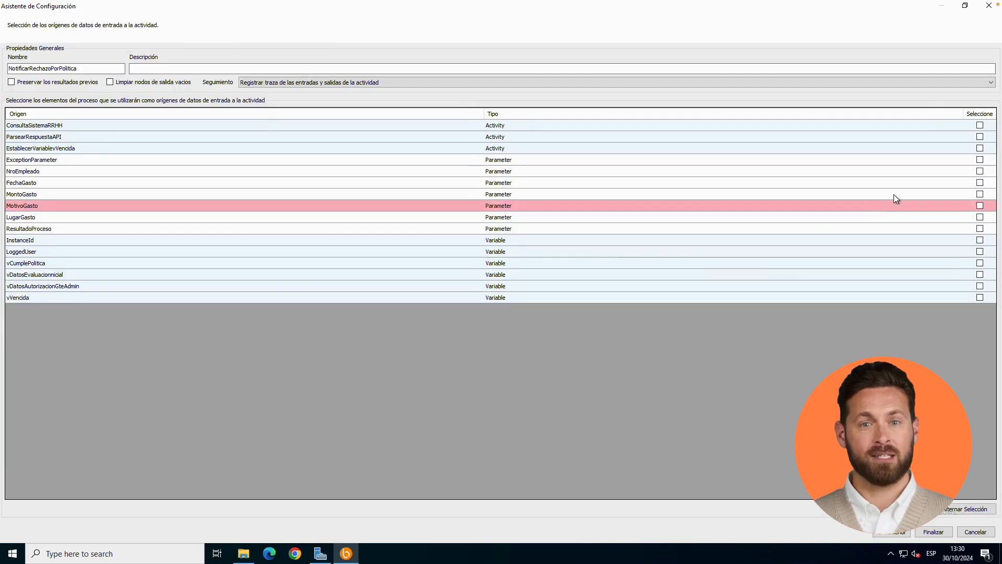
pyautogui.click(980, 183)
pyautogui.click(980, 194)
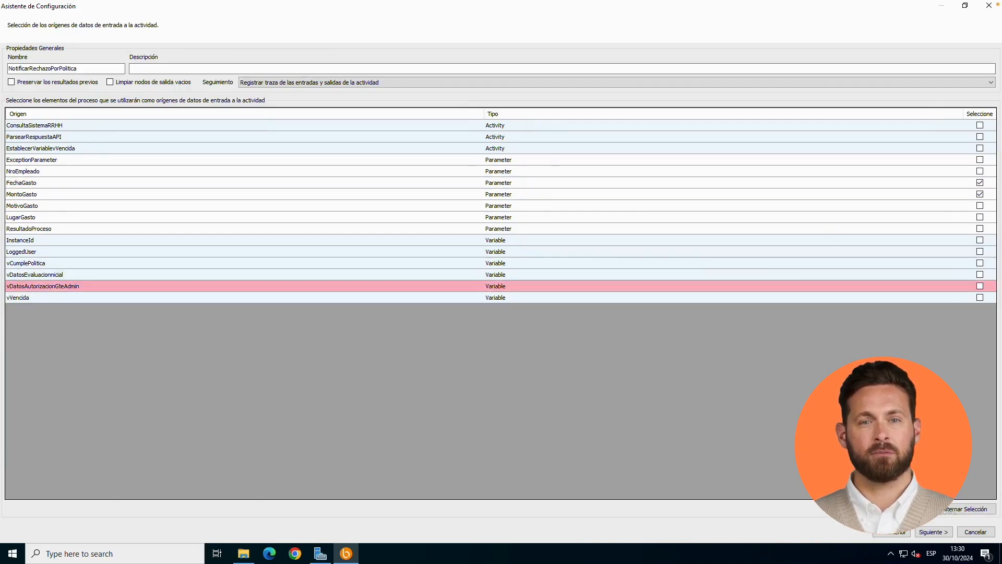
pyautogui.click(929, 532)
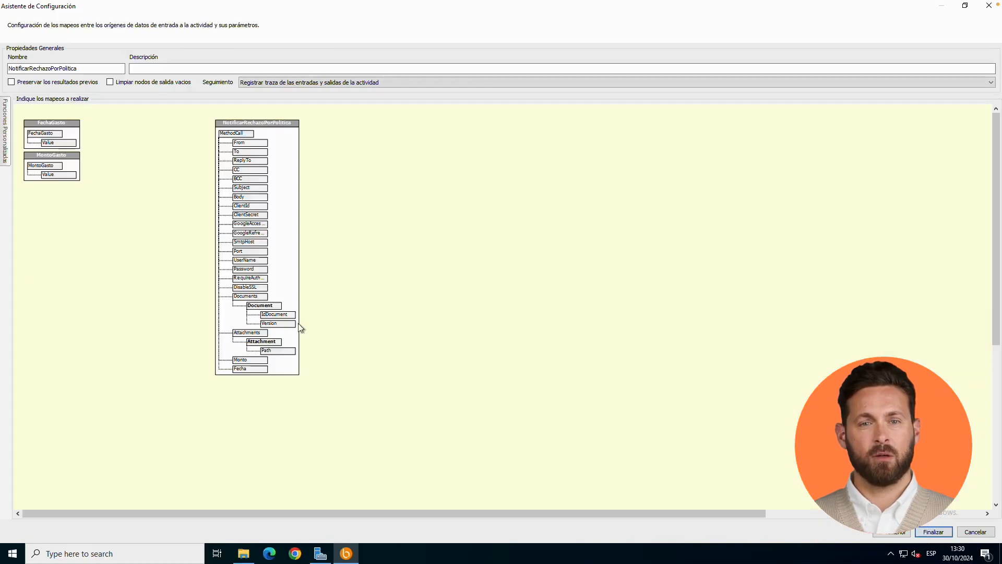
# Map the FechaGasto value to Fecha and the MontoGasto value to Monto, and finish the activity configuration.
pyautogui.moveTo(5, 131)
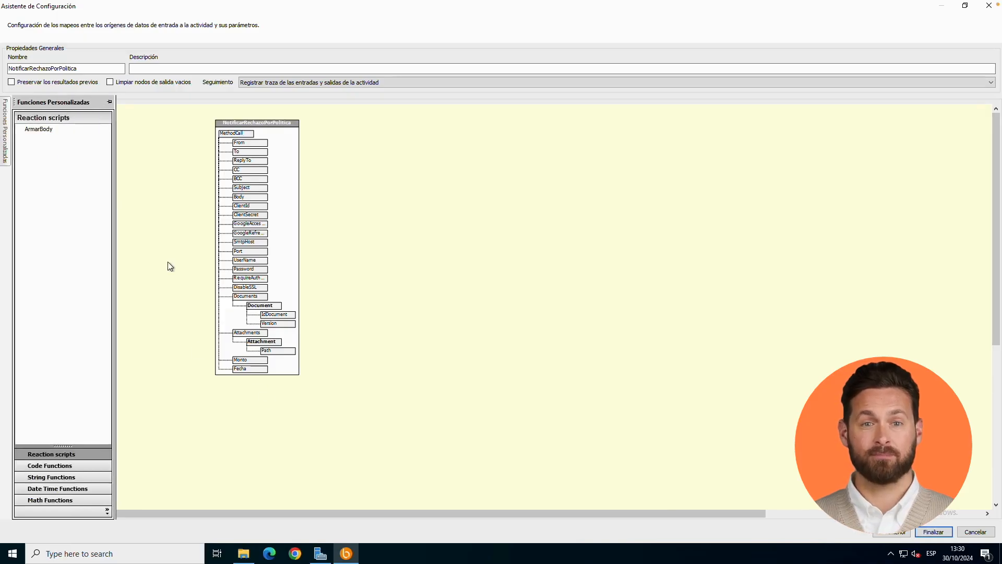
pyautogui.moveTo(67, 145); pyautogui.dragTo(235, 372)
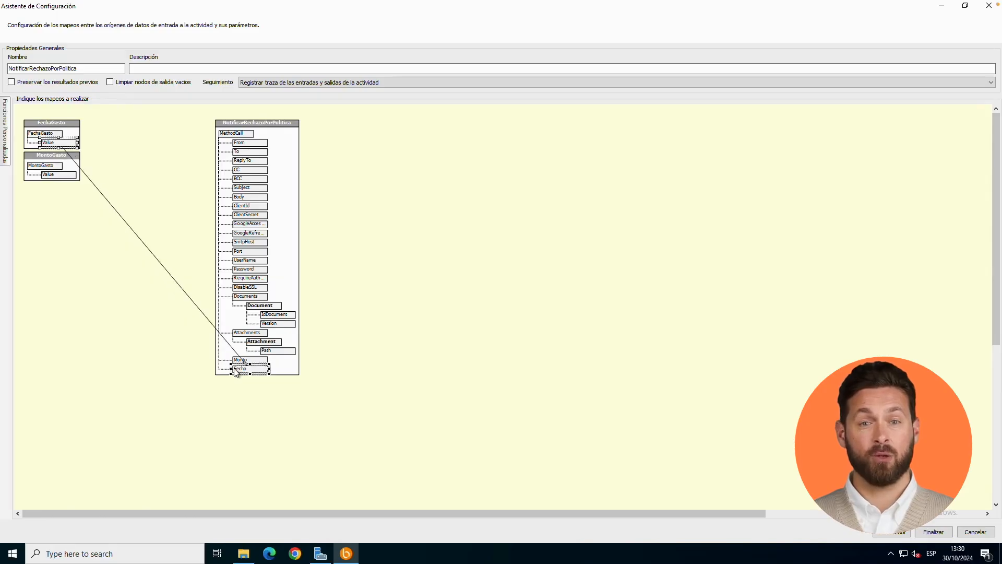
pyautogui.moveTo(66, 180); pyautogui.dragTo(238, 361)
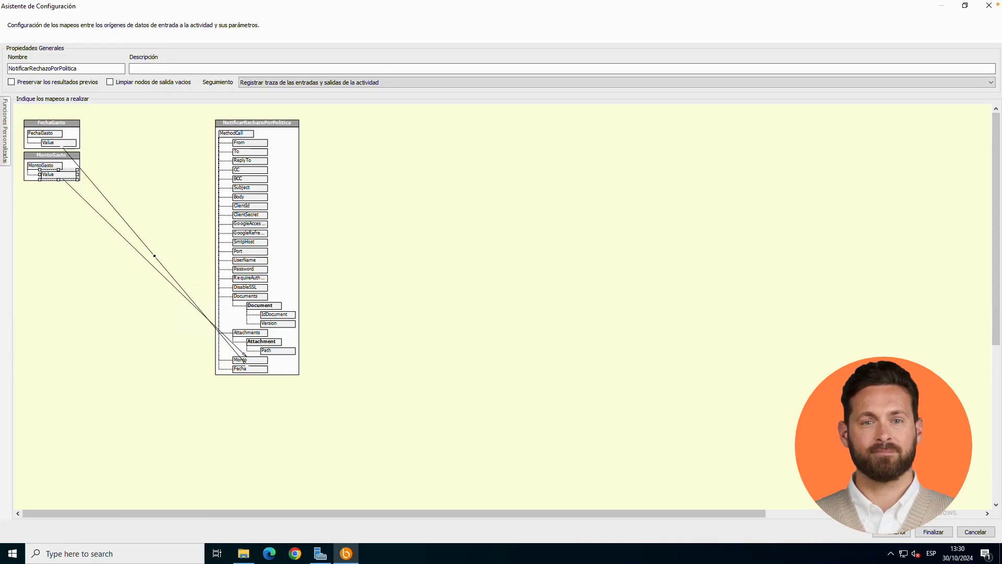
pyautogui.click(933, 532)
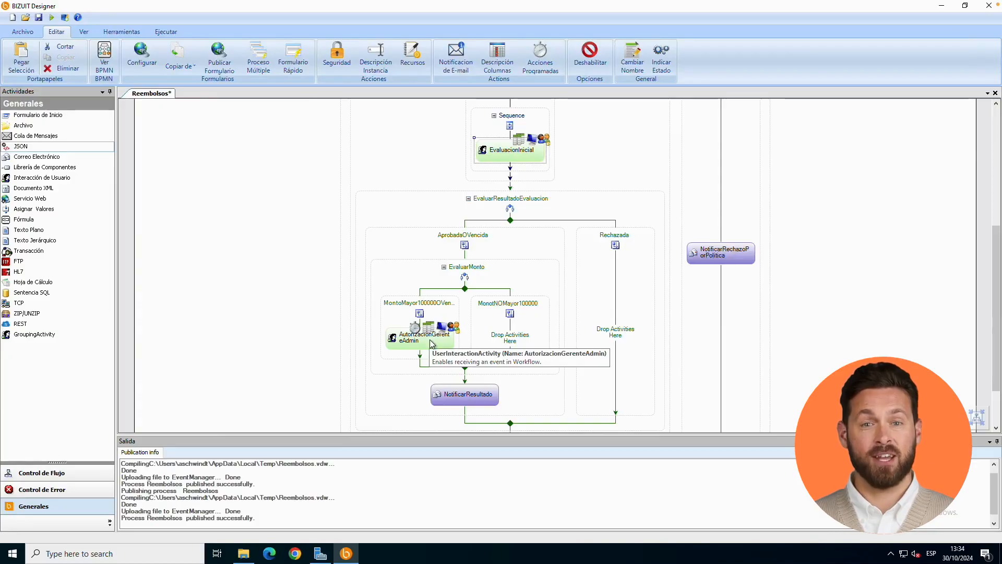
# Enable notifications for the AutorizacionGerenteAdmin activity and enter the recipient's e-mail address as the forced CC.
pyautogui.rightClick(430, 340)
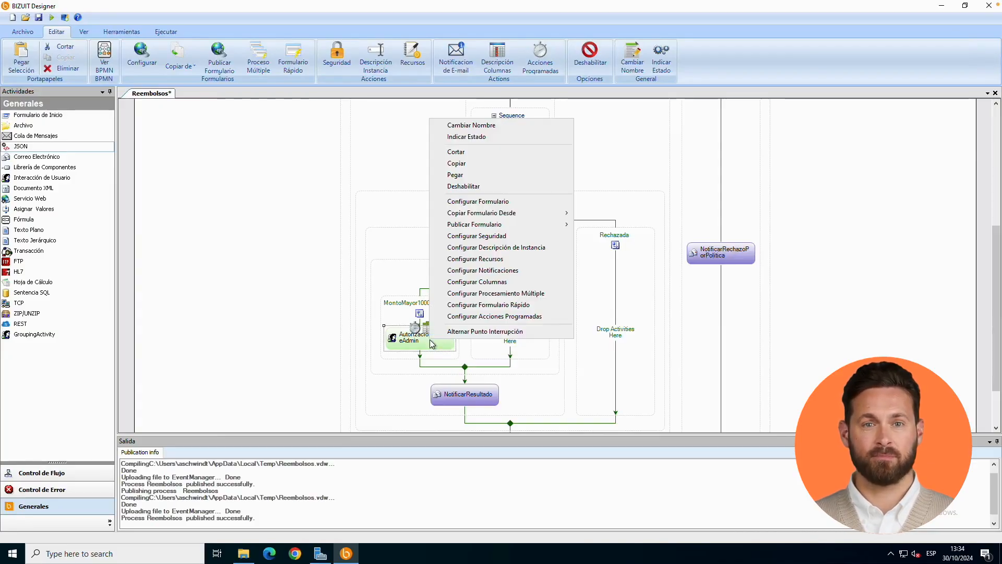
pyautogui.click(487, 270)
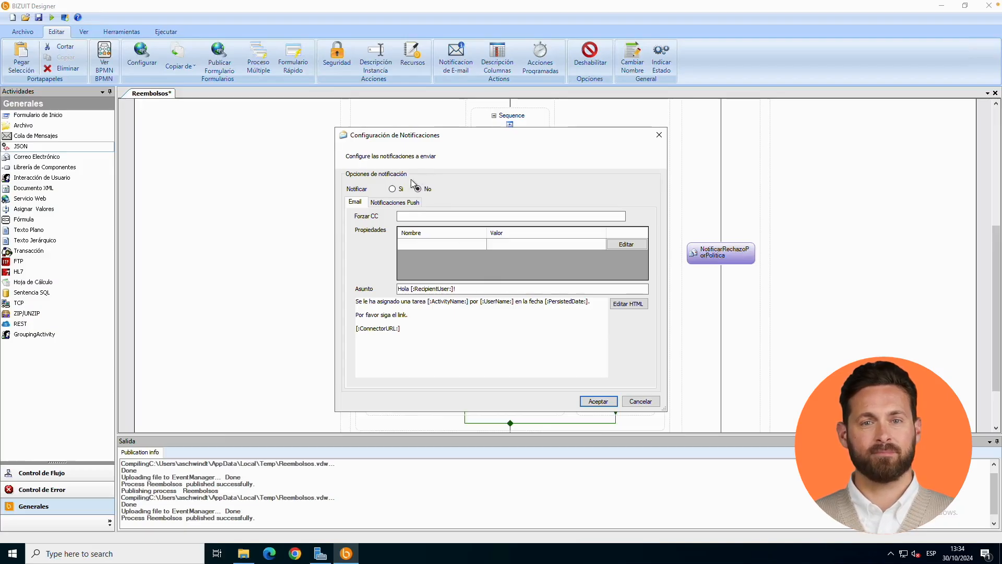
pyautogui.click(391, 189)
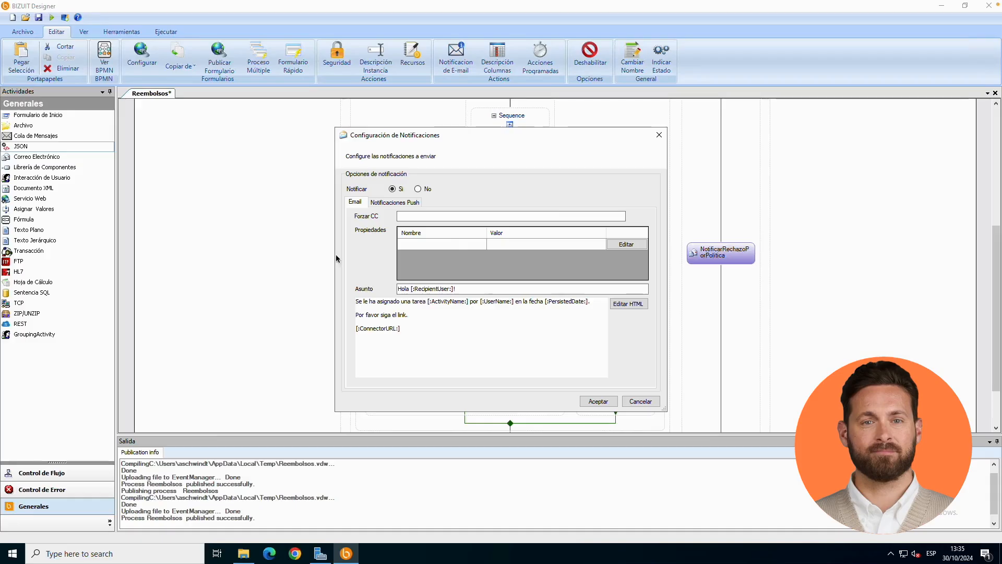
pyautogui.click(486, 215)
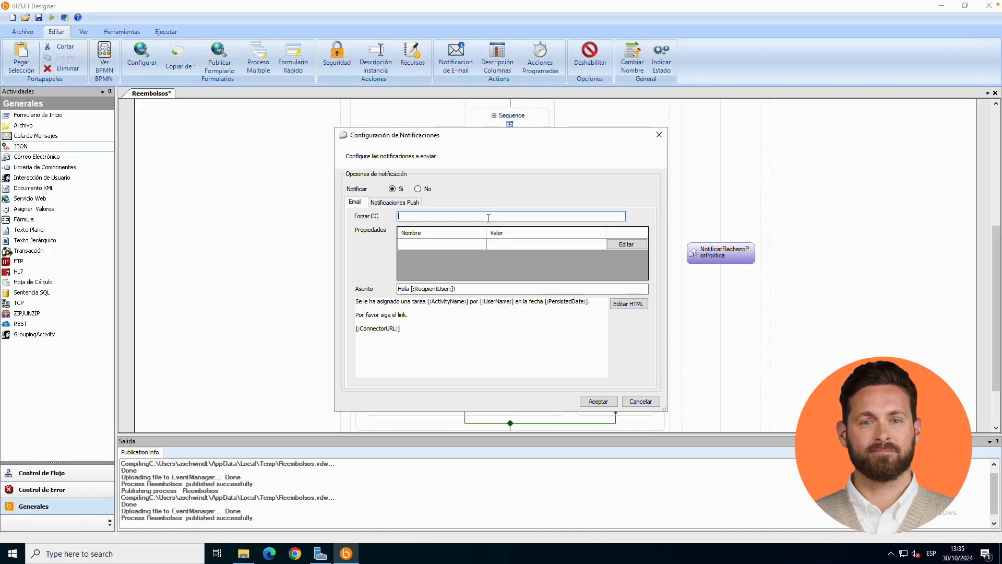
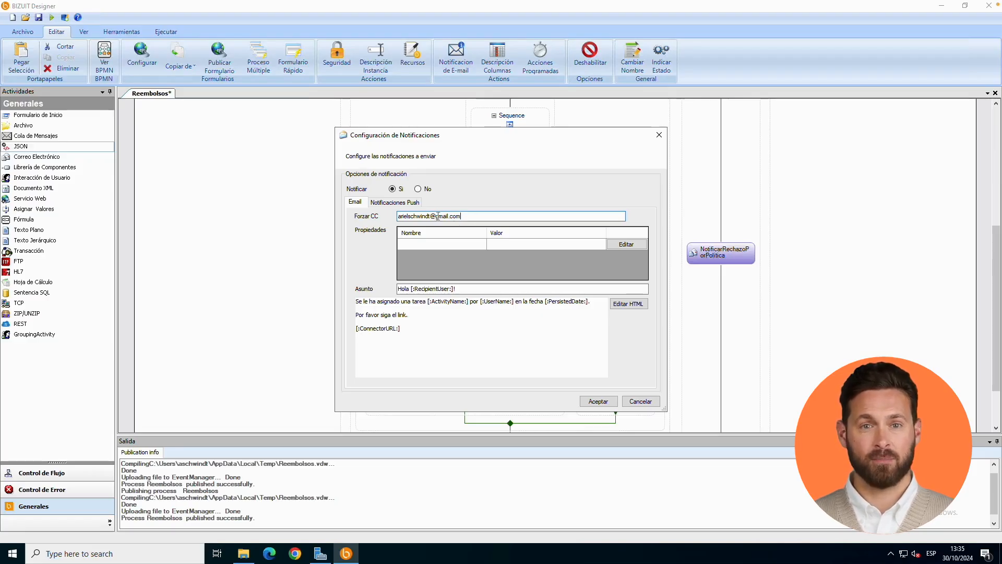
# Add a notification property named Monto and assign it the matching process parameter value.
pyautogui.click(432, 243)
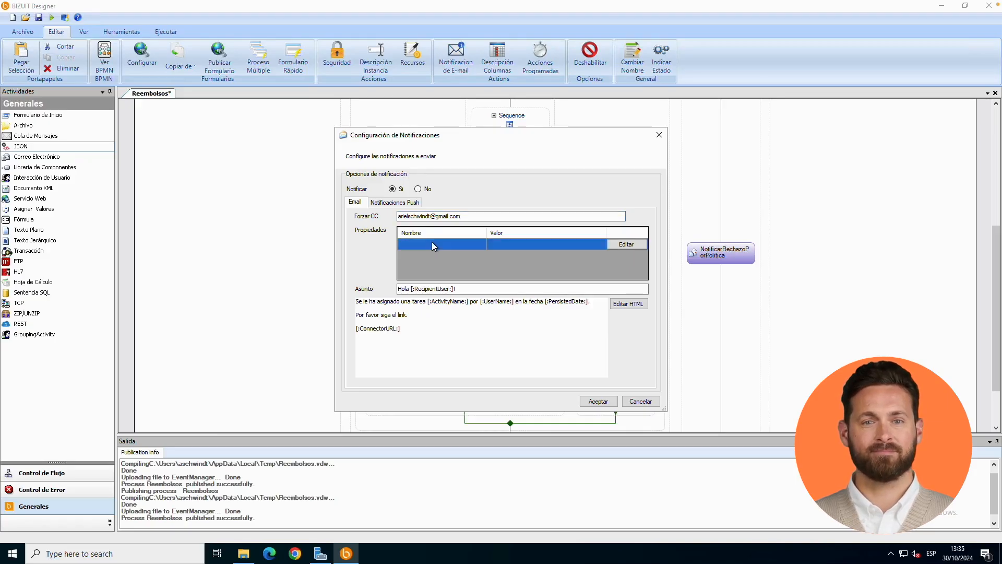
pyautogui.click(432, 244)
pyautogui.write('Monto')
pyautogui.click(622, 249)
pyautogui.doubleClick(460, 291)
# Add a notification property named NroEmpleado and assign it the matching process parameter value.
pyautogui.click(439, 256)
pyautogui.write('NroEmpleado')
pyautogui.click(626, 255)
pyautogui.doubleClick(473, 308)
# Add a notification property named Fecha and assign it the matching process parameter value.
pyautogui.click(446, 267)
pyautogui.write('Fecha')
pyautogui.click(616, 268)
pyautogui.doubleClick(468, 259)
# Add the body line "Debe aprobar o rechazar la solicitud de reembolso de gasto del empleado nro:" followed by the NroEmpleado property.
pyautogui.click(582, 300)
pyautogui.press('Return')
pyautogui.write('Debe aprobar o rechazar la solicitud de reembolso de gasto del empleado nro:')
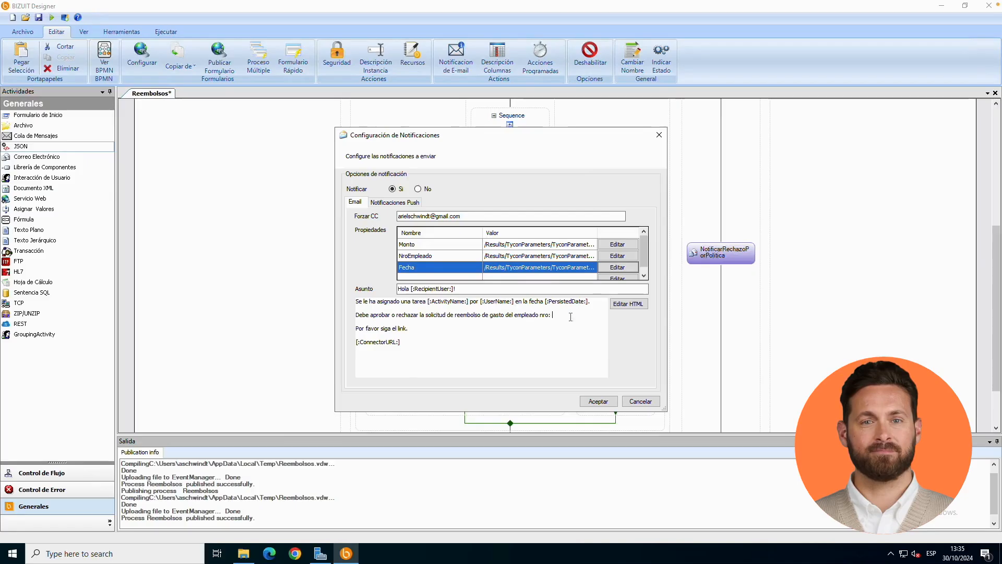
pyautogui.rightClick(557, 317)
pyautogui.click(583, 393)
# Extend the new body line with "de fecha [:Fecha:]", reusing a copy of the NroEmpleado property tag.
pyautogui.write('de fecha')
pyautogui.rightClick(372, 323)
pyautogui.moveTo(594, 315); pyautogui.dragTo(552, 315)
pyautogui.hotkey('ctrl', 'c')
pyautogui.rightClick(401, 322)
pyautogui.click(377, 323)
pyautogui.hotkey('ctrl', 'v')
pyautogui.press('Left')
pyautogui.press('Left')
pyautogui.hotkey('shift', 'Left')
pyautogui.hotkey('shift', 'Left')
pyautogui.hotkey('shift', 'Left')
pyautogui.hotkey('shift', 'Left')
pyautogui.hotkey('shift', 'Left')
pyautogui.hotkey('shift', 'Left')
pyautogui.hotkey('shift', 'Left')
pyautogui.hotkey('shift', 'Left')
pyautogui.hotkey('shift', 'Left')
pyautogui.hotkey('shift', 'Left')
pyautogui.hotkey('shift', 'Left')
pyautogui.write('Fecha')
pyautogui.press('Right')
pyautogui.press('Right')
# Complete the body line with "por un monto de [:Monto:]", reusing the copied property tag.
pyautogui.write('por un monto de')
pyautogui.hotkey('ctrl', 'v')
pyautogui.press('Left')
pyautogui.press('Left')
pyautogui.hotkey('shift', 'Left')
pyautogui.hotkey('shift', 'Left')
pyautogui.hotkey('shift', 'Left')
pyautogui.hotkey('shift', 'Left')
pyautogui.hotkey('shift', 'Left')
pyautogui.hotkey('shift', 'Left')
pyautogui.hotkey('shift', 'Left')
pyautogui.hotkey('shift', 'Left')
pyautogui.hotkey('shift', 'Left')
pyautogui.hotkey('shift', 'Left')
pyautogui.hotkey('shift', 'Left')
pyautogui.write('Monto')
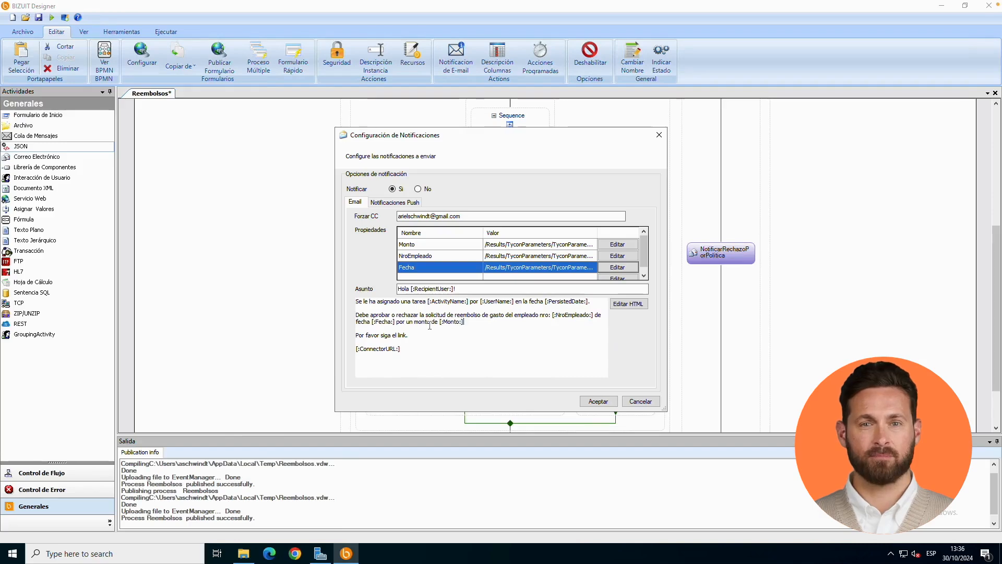
# Check the properties available for insertion in the email body and accept the notification configuration.
pyautogui.rightClick(483, 328)
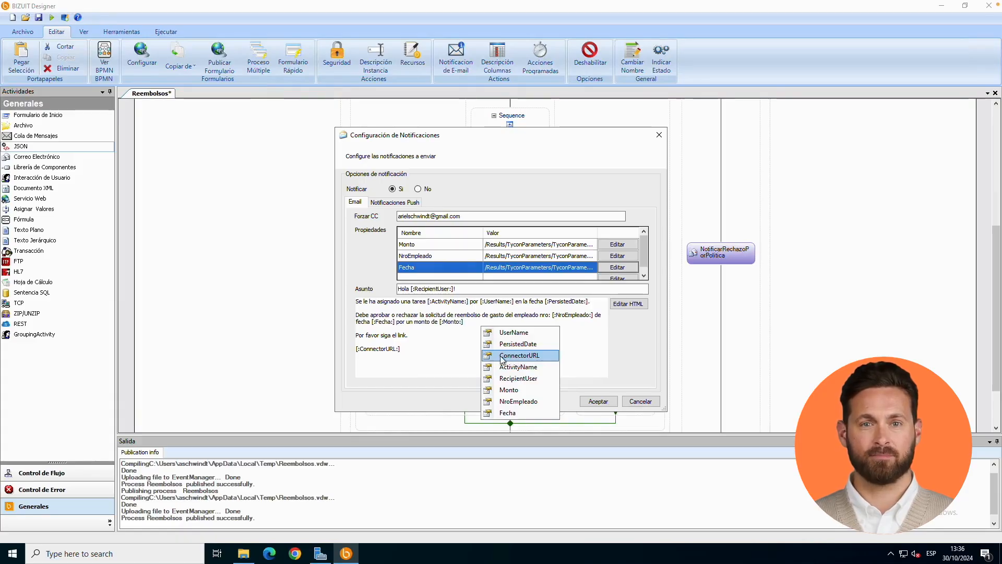
pyautogui.click(454, 360)
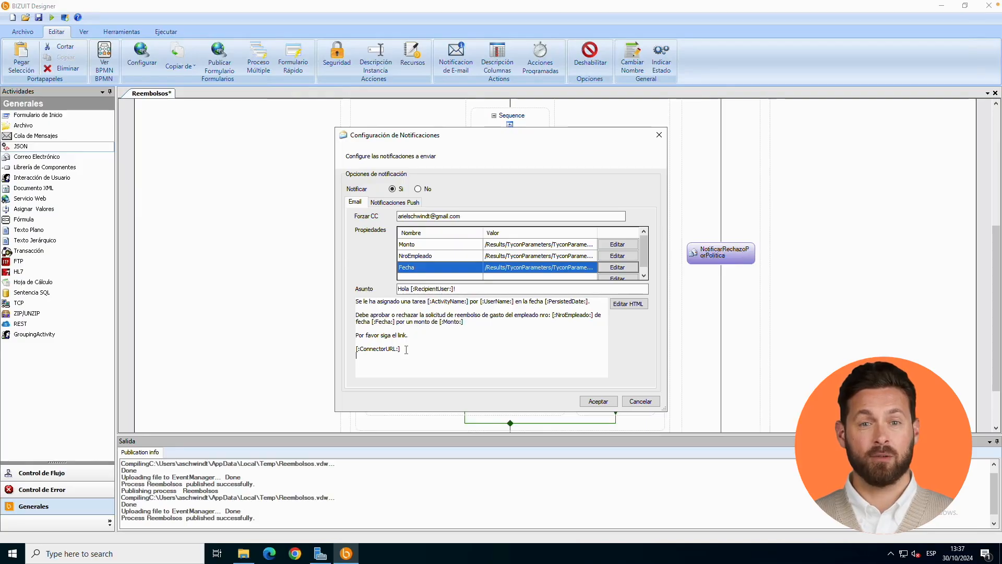
pyautogui.click(598, 401)
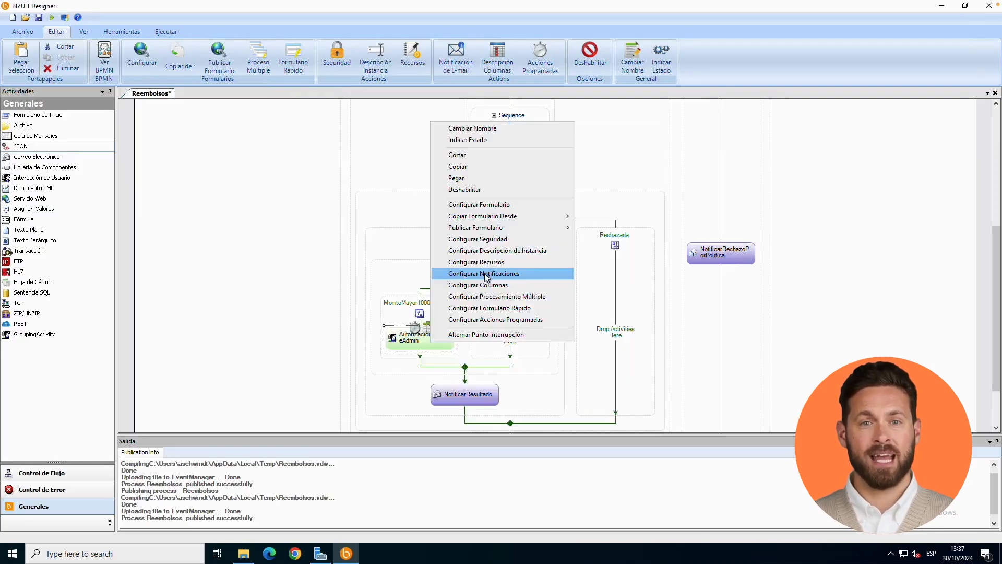
# Reopen the notification configuration and set the push notification title to "BIZUIT Reembolsos".
pyautogui.click(490, 273)
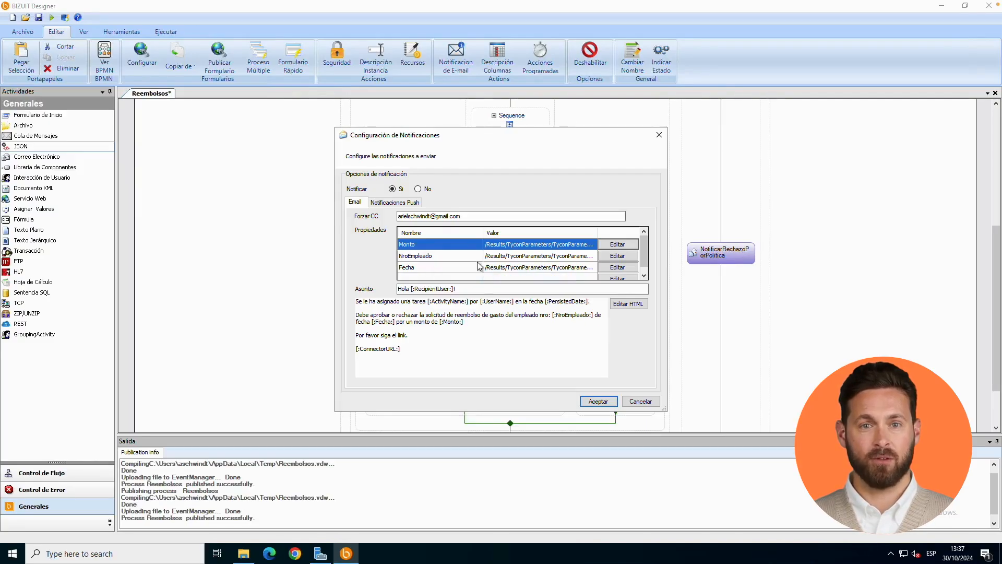
pyautogui.click(411, 203)
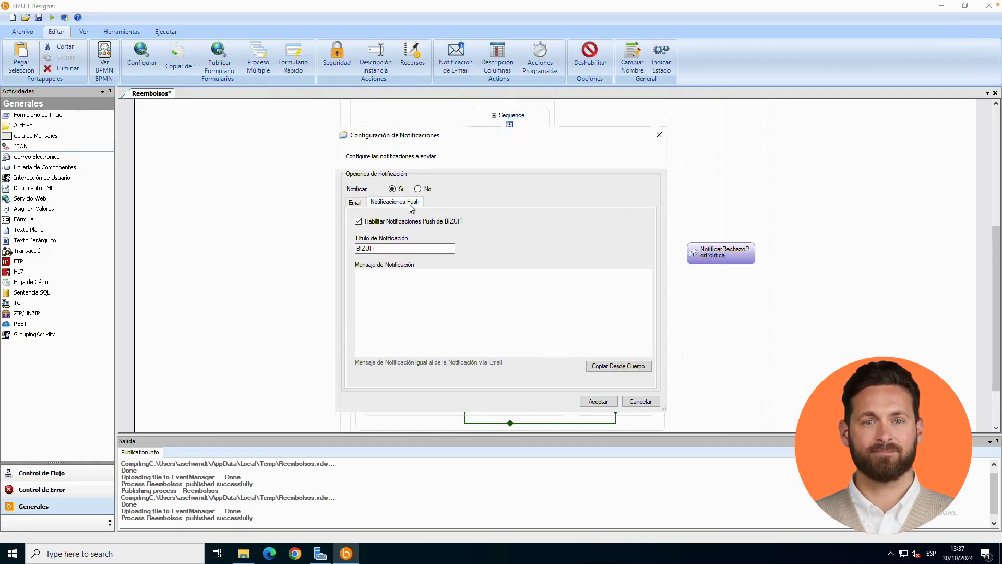
pyautogui.click(428, 252)
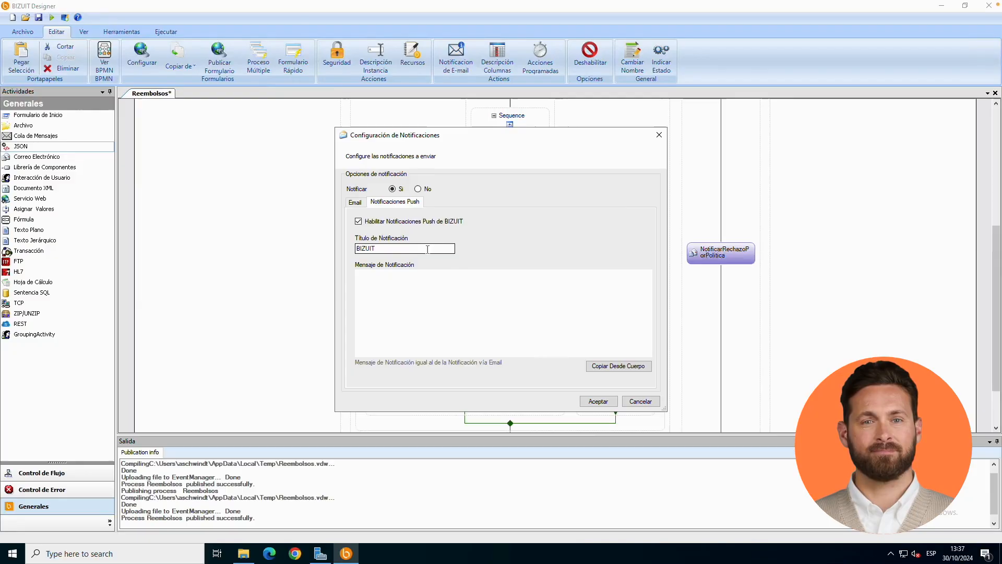
pyautogui.click(424, 249)
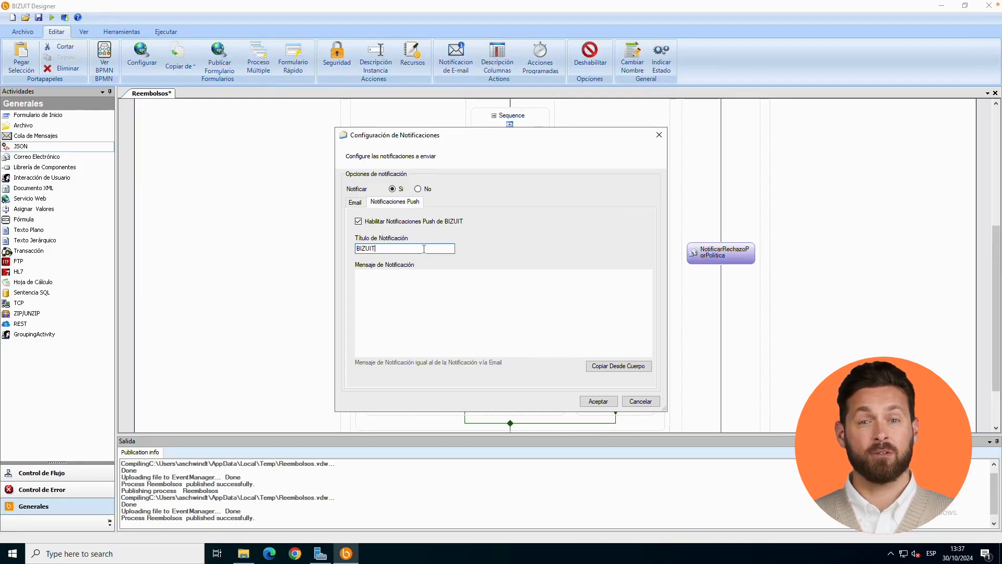
pyautogui.write('Ree')
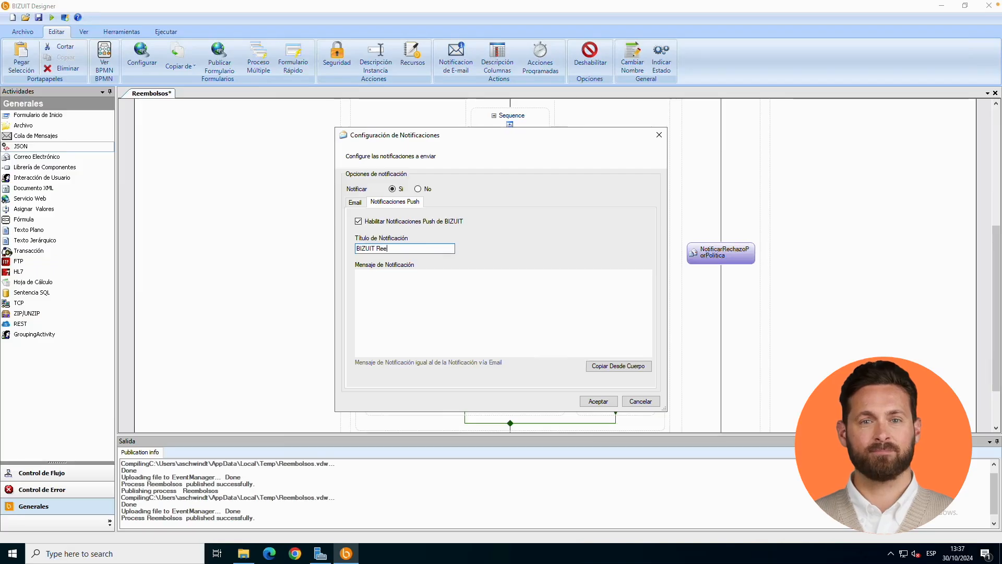
pyautogui.write('mbolsos')
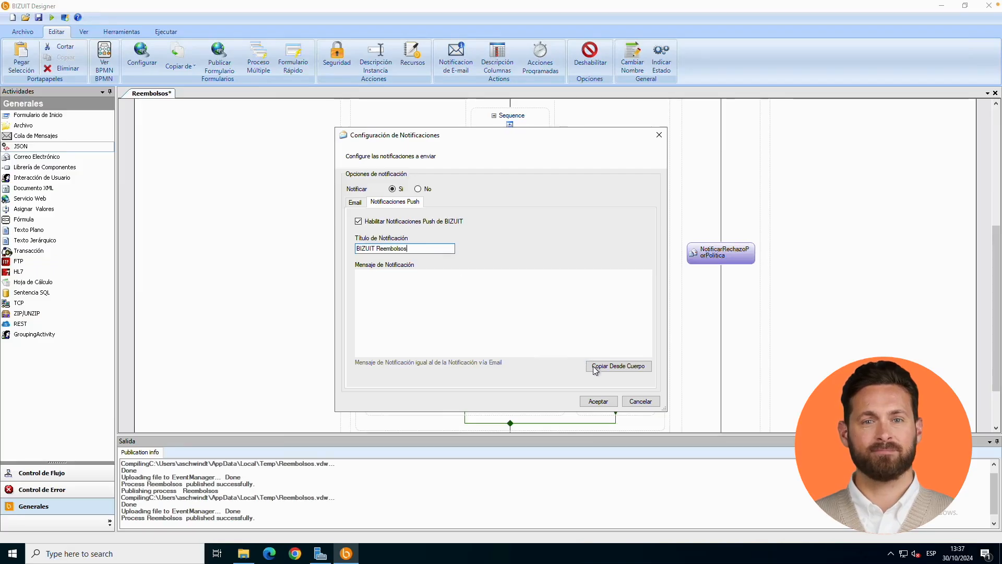
# Copy the email body into the push message, keep only the "Debe aprobar o rechazar" sentence, and accept the configuration.
pyautogui.click(603, 366)
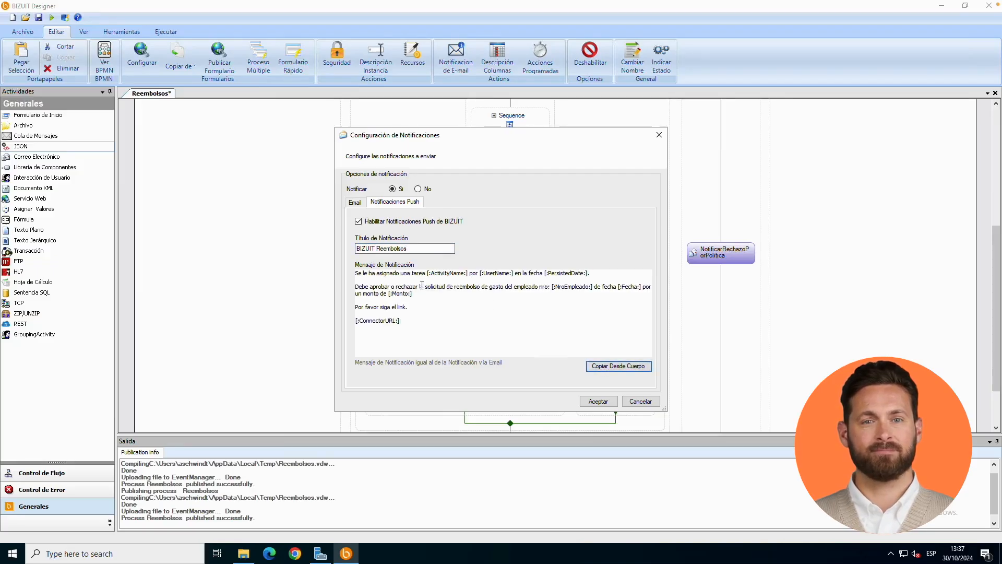
pyautogui.moveTo(592, 273); pyautogui.dragTo(351, 277)
pyautogui.press('Delete')
pyautogui.press('Delete')
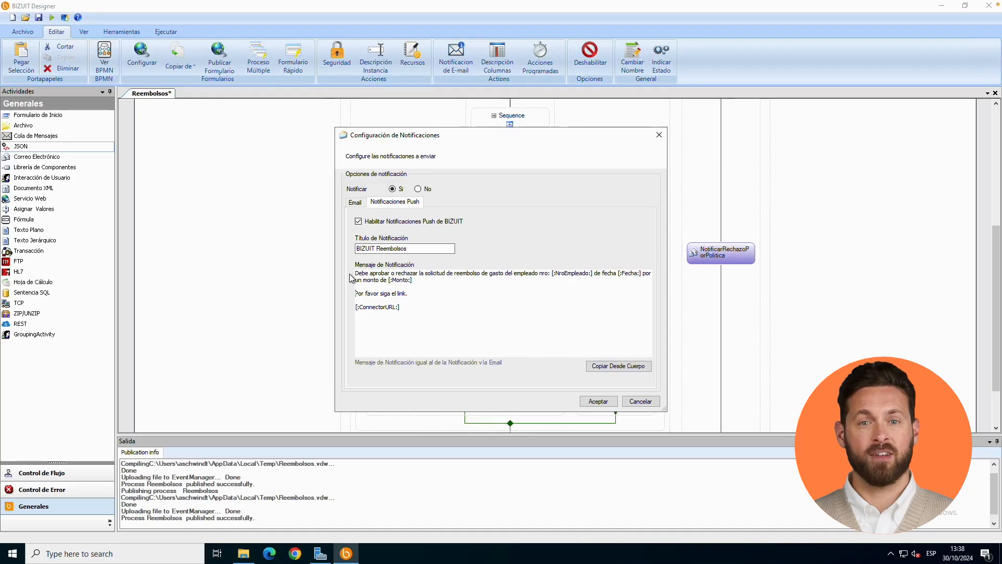
pyautogui.hotkey('shift', 'Down')
pyautogui.hotkey('shift', 'Down')
pyautogui.hotkey('shift', 'Down')
pyautogui.press('Delete')
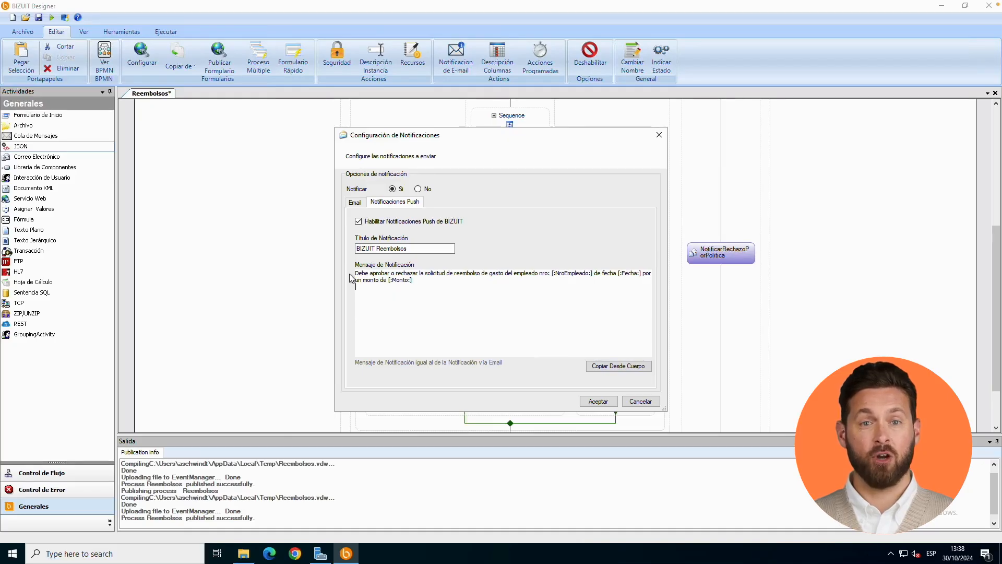
pyautogui.click(598, 401)
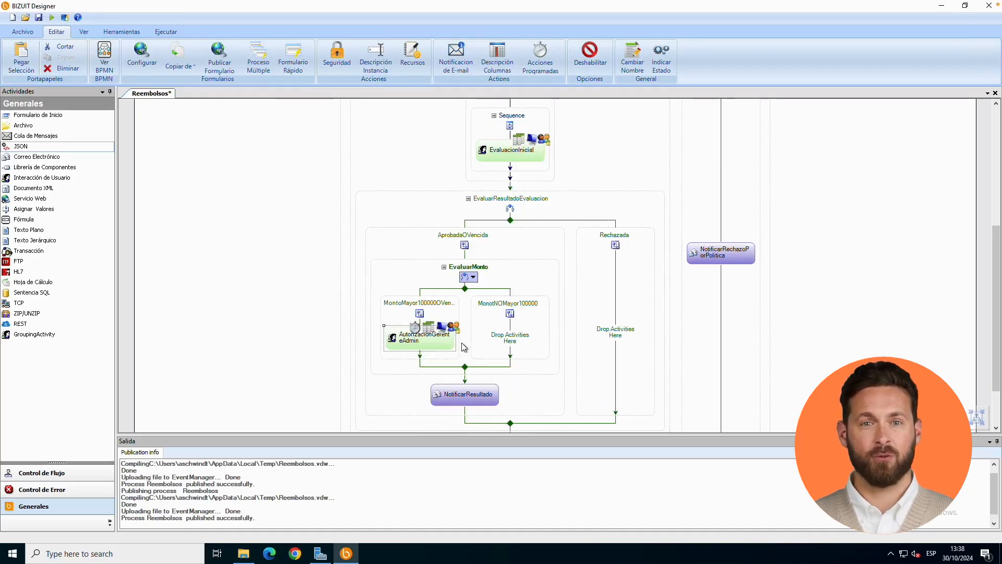